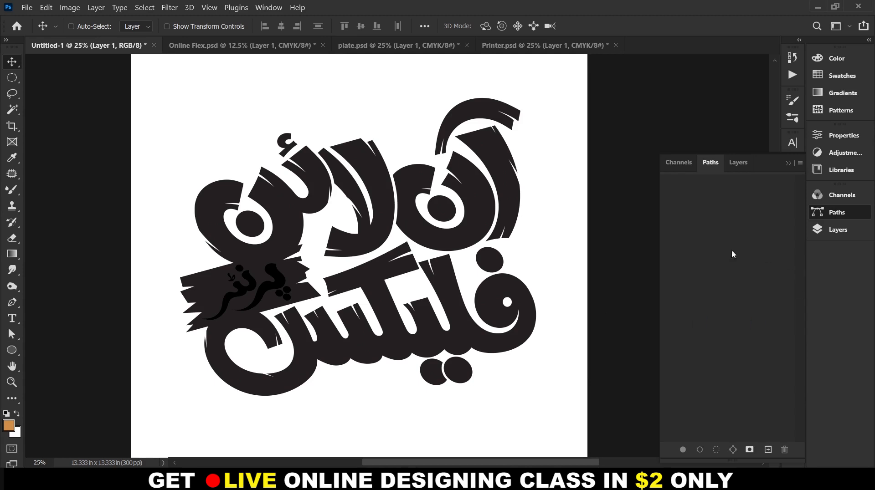
- Add a Color Overlay effect to Layer 1 using the dark red colour 800000
left_click(738, 165)
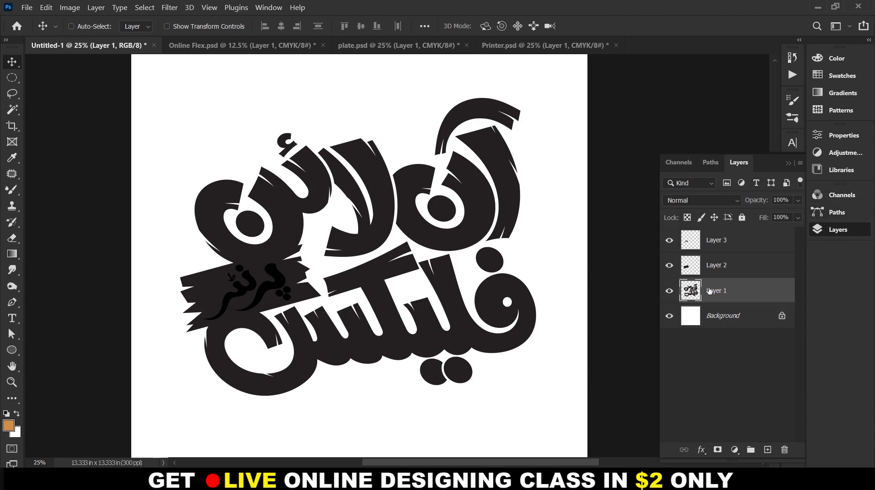
double_click(755, 297)
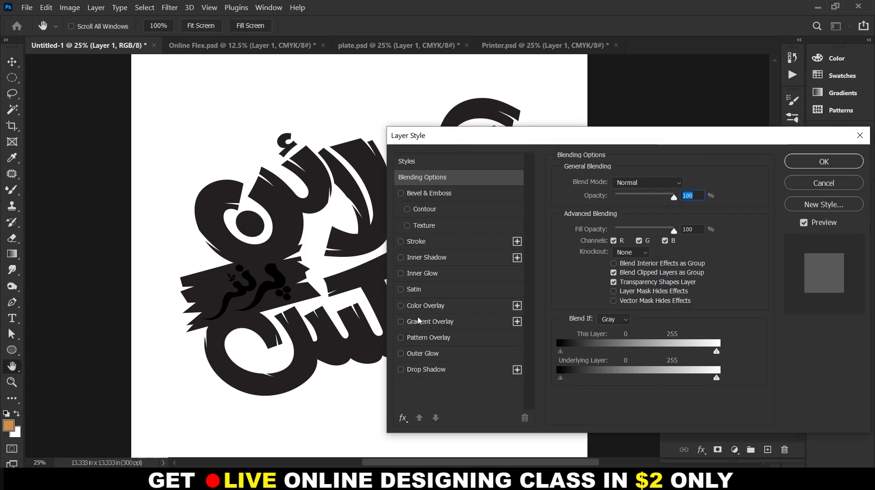
left_click(426, 306)
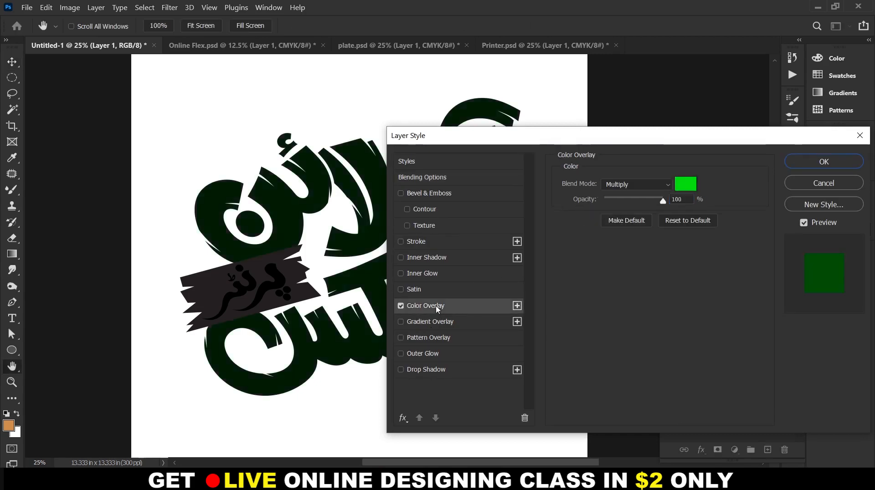
left_click(683, 188)
left_click(186, 205)
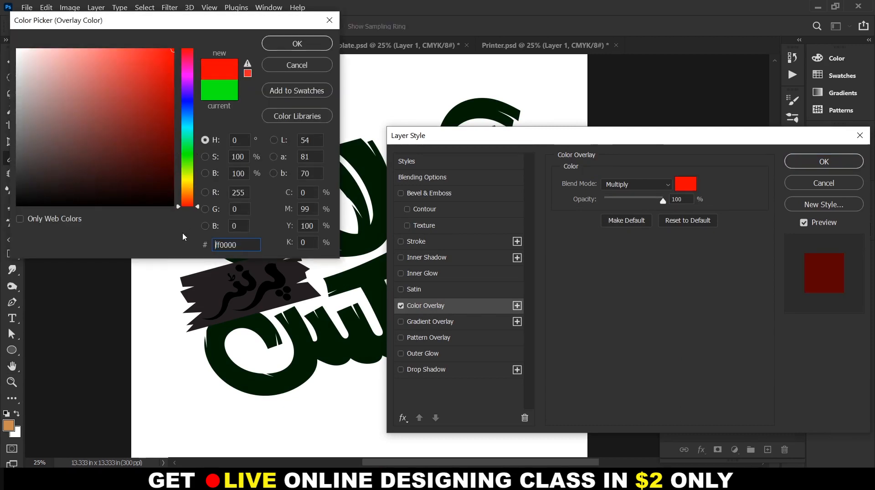
left_click_drag(162, 132, 180, 129)
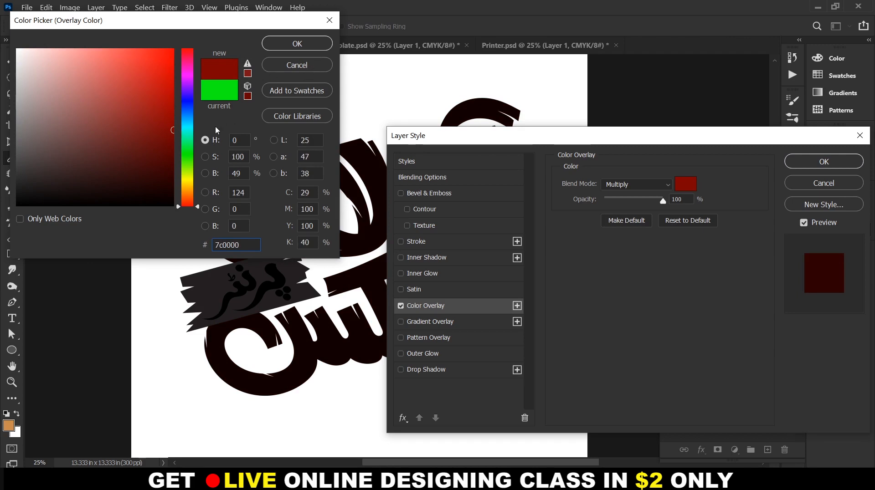
left_click(257, 241)
type("8")
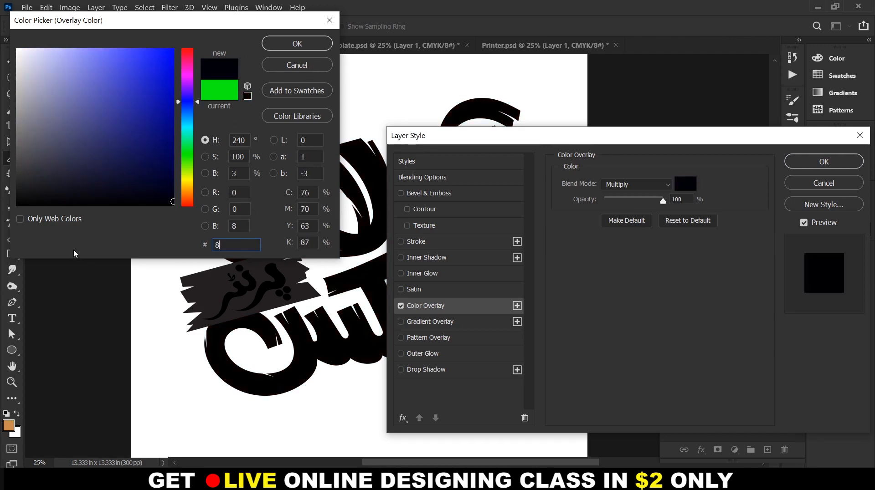
type("00000")
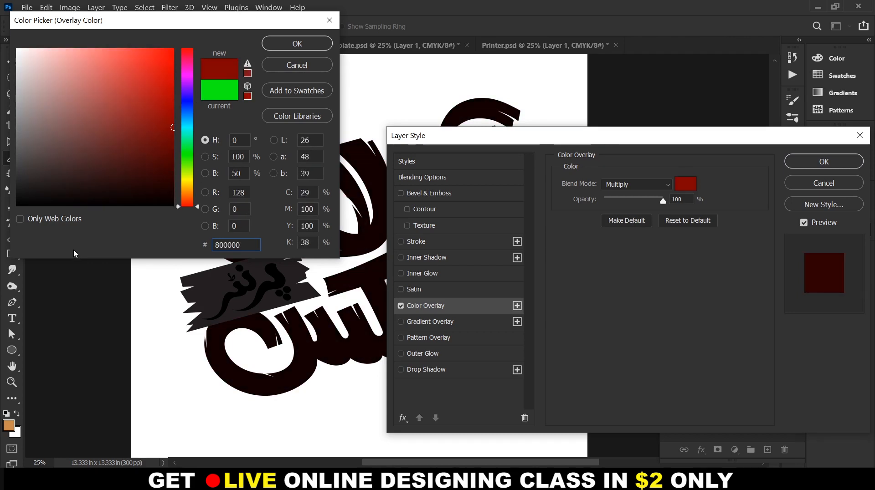
left_click(290, 44)
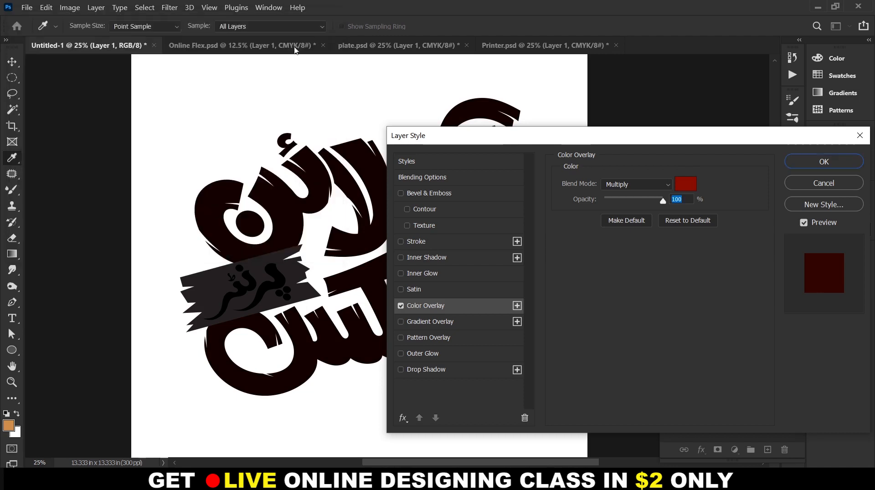
left_click(845, 163)
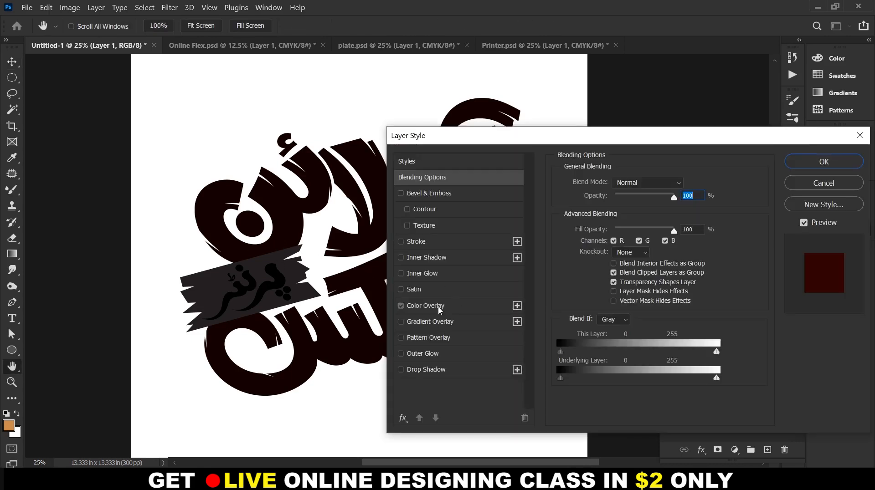
- Change the blend mode of Layer 1's Color Overlay to Normal
left_click(452, 306)
left_click(636, 184)
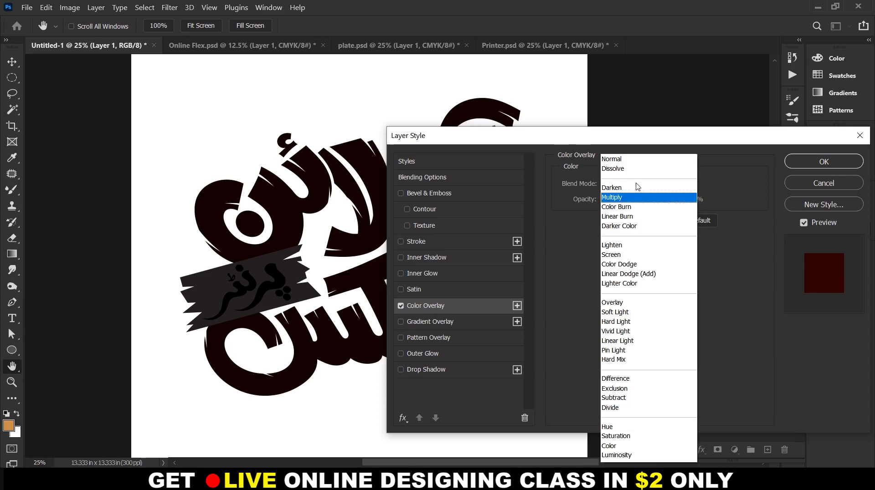
left_click(623, 161)
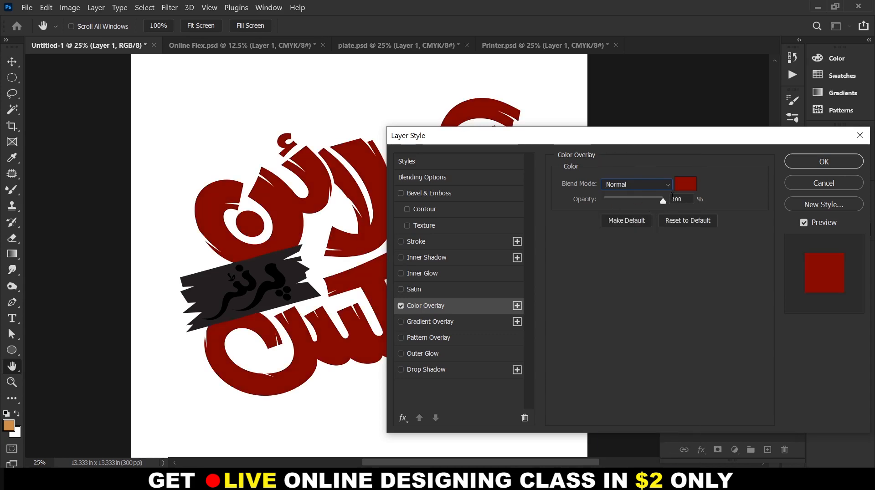
left_click(816, 170)
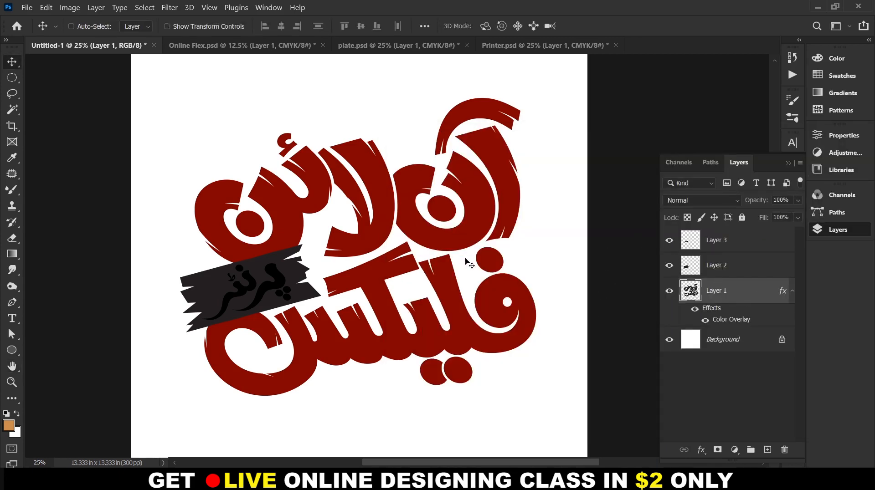
- Add an Inner Glow effect to Layer 1 with Multiply blend mode and 50% opacity
double_click(781, 292)
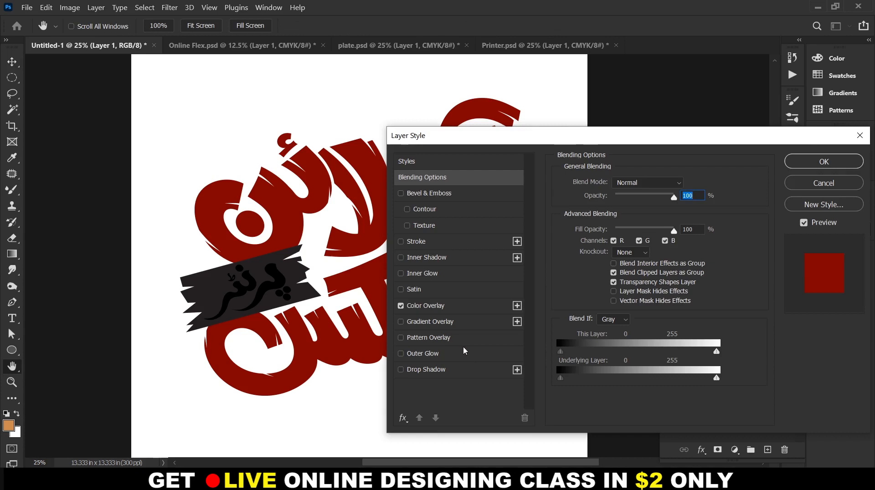
left_click(430, 275)
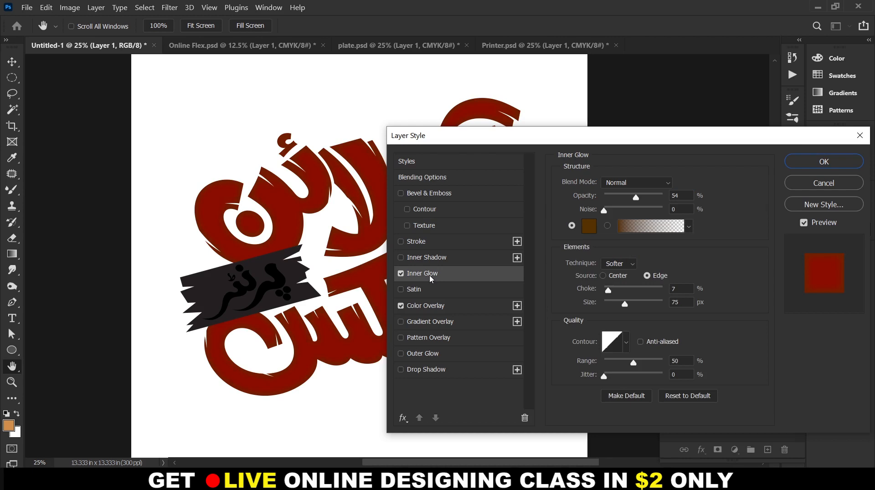
left_click(615, 183)
left_click(620, 197)
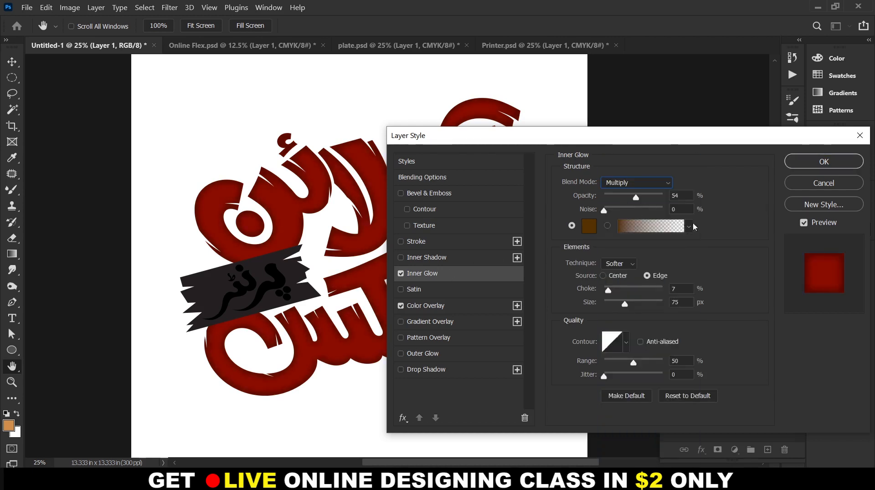
double_click(677, 196)
type("50")
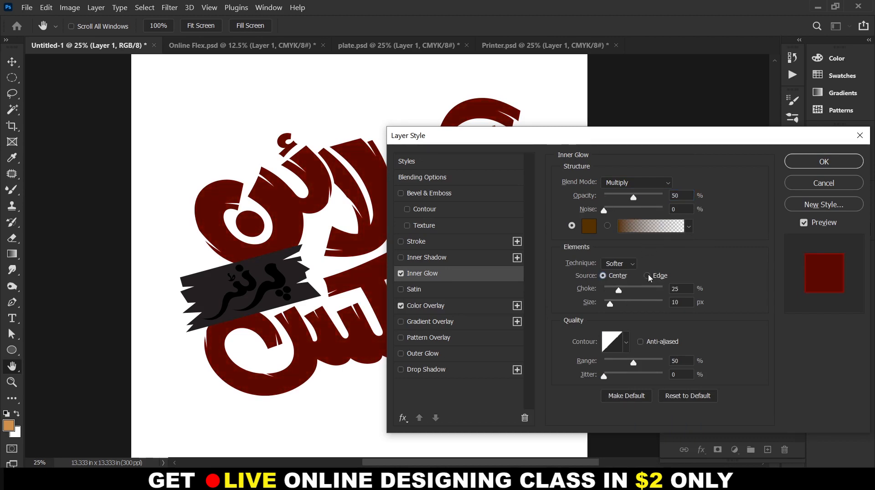
- Set the Inner Glow source to Edge, with choke 10% and size 30 px
left_click(648, 275)
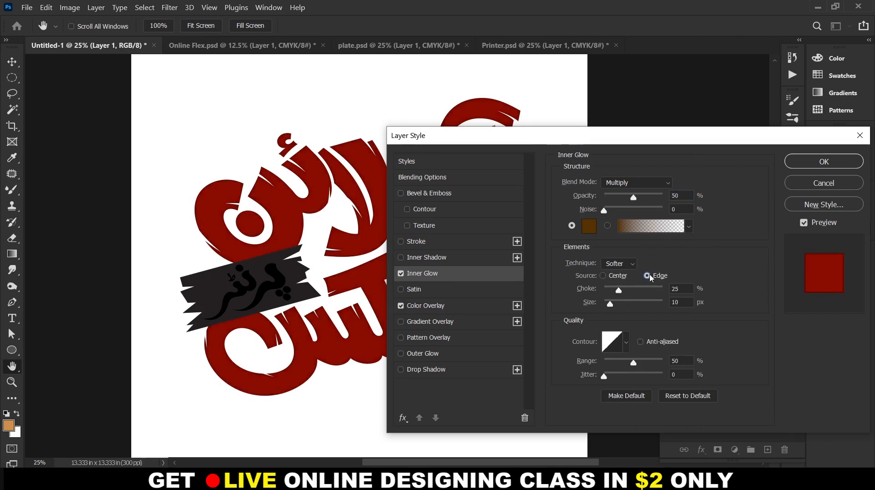
left_click(687, 290)
type("10")
left_click(687, 303)
type("30")
- Set the Inner Glow colour to black (000000) and apply the layer style
left_click(590, 226)
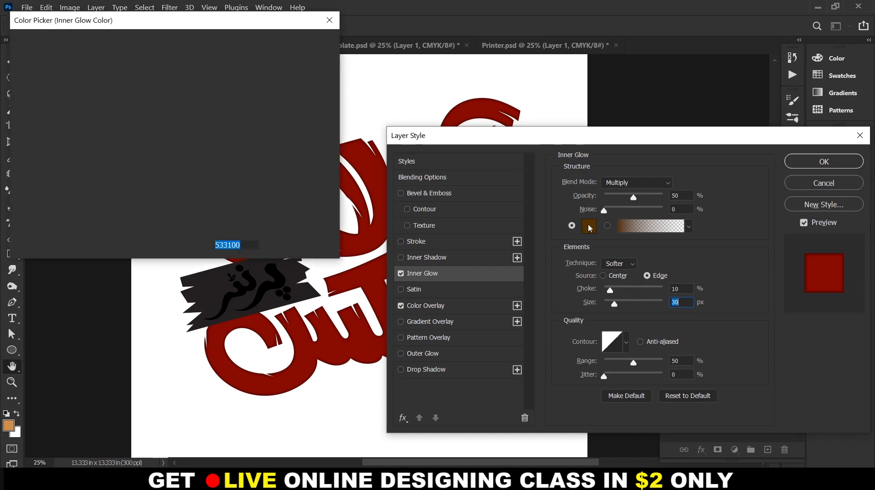
left_click_drag(72, 164, 17, 205)
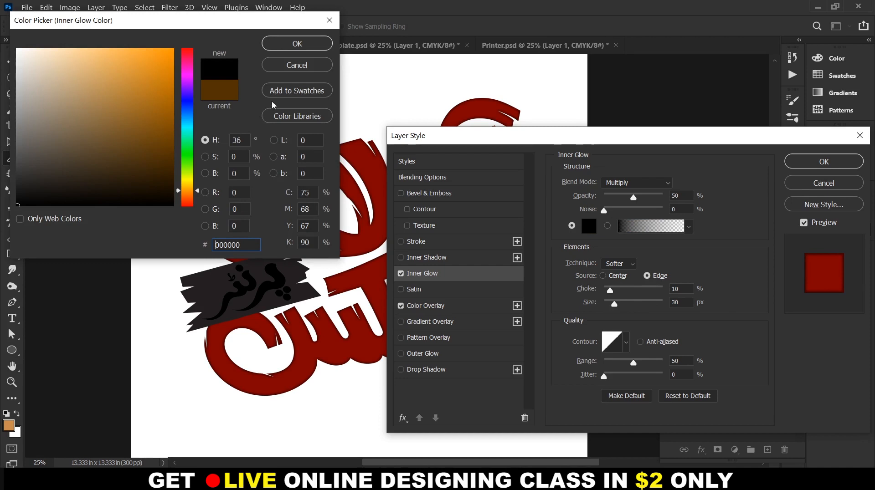
left_click(297, 44)
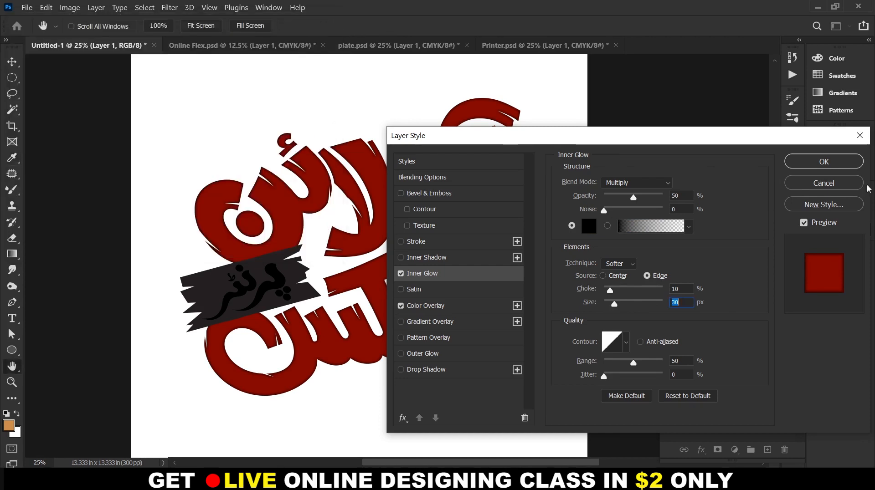
left_click(827, 163)
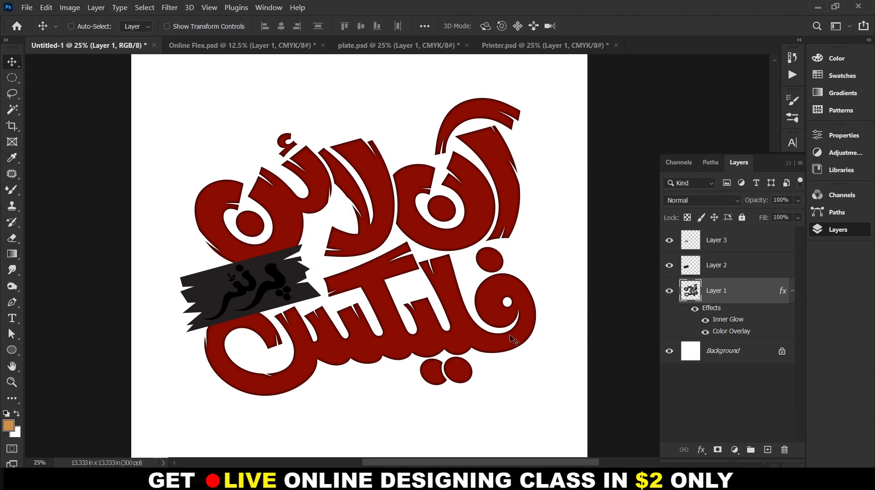
- Enable Bevel & Emboss on Layer 1 and set its depth to 32%
double_click(782, 293)
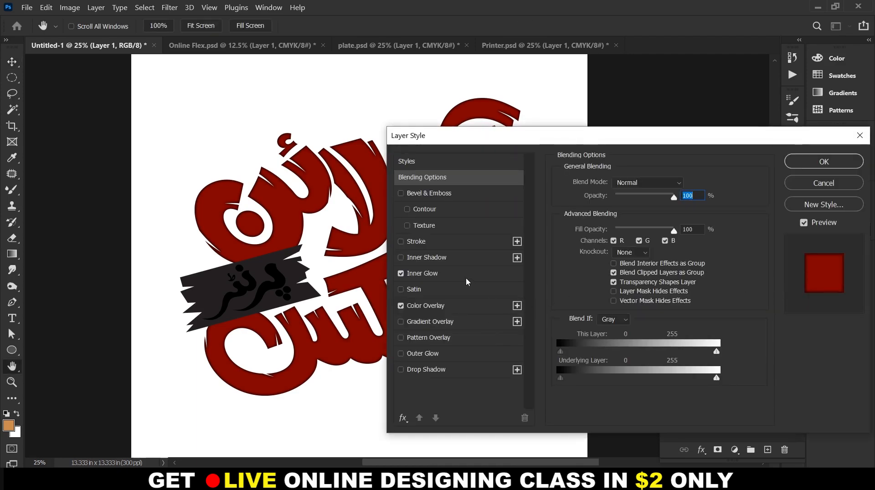
left_click(438, 195)
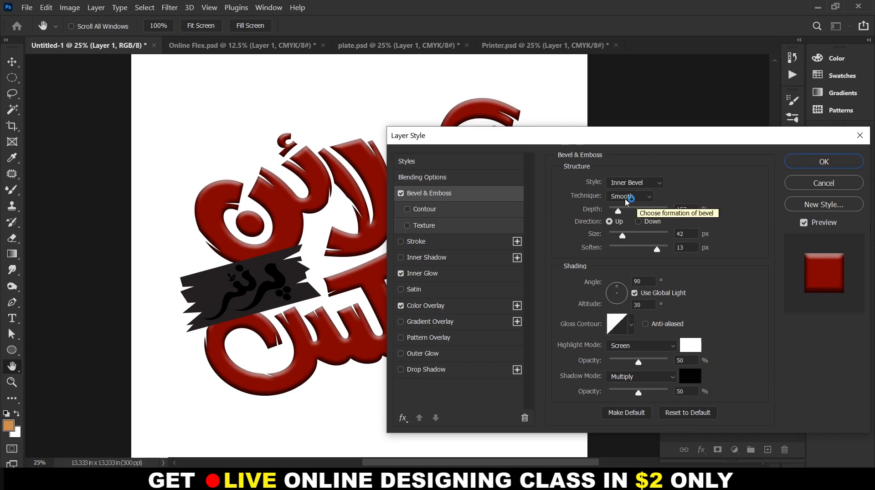
left_click(690, 210)
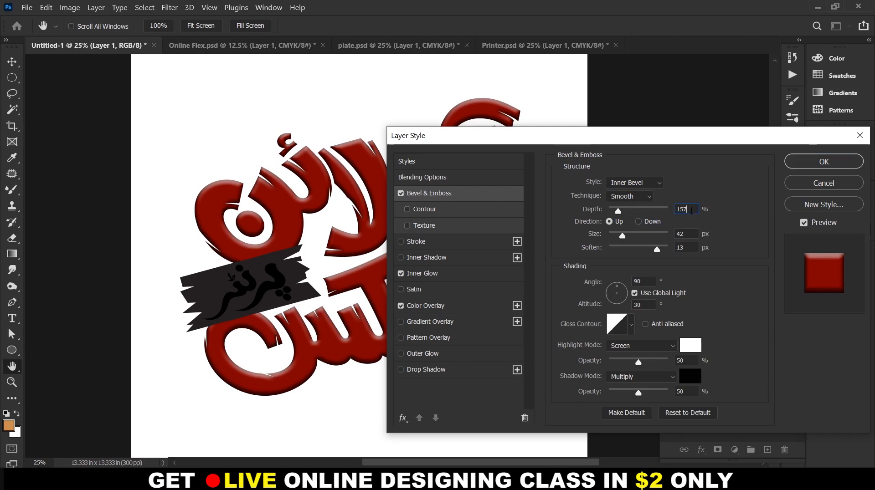
left_click_drag(691, 210, 657, 209)
type("32")
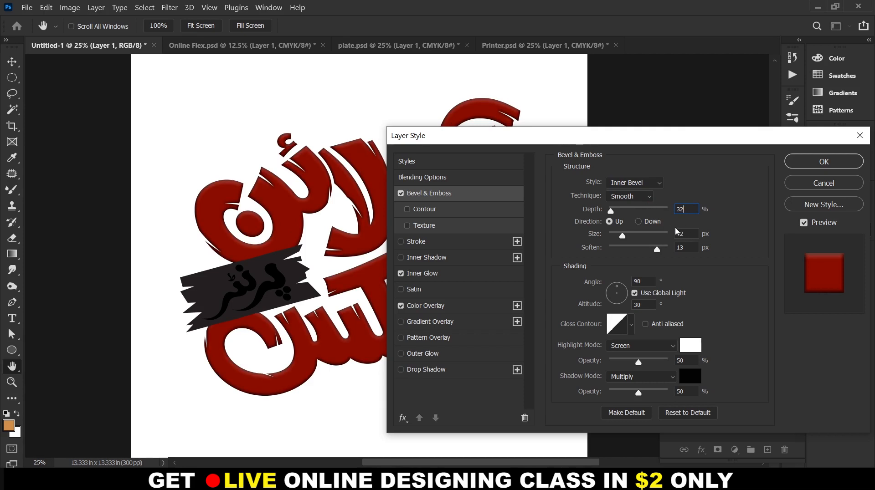
- Set the bevel direction to Up, size to 31 px and soften to 2 px
left_click(617, 222)
left_click_drag(691, 236, 608, 232)
type("31")
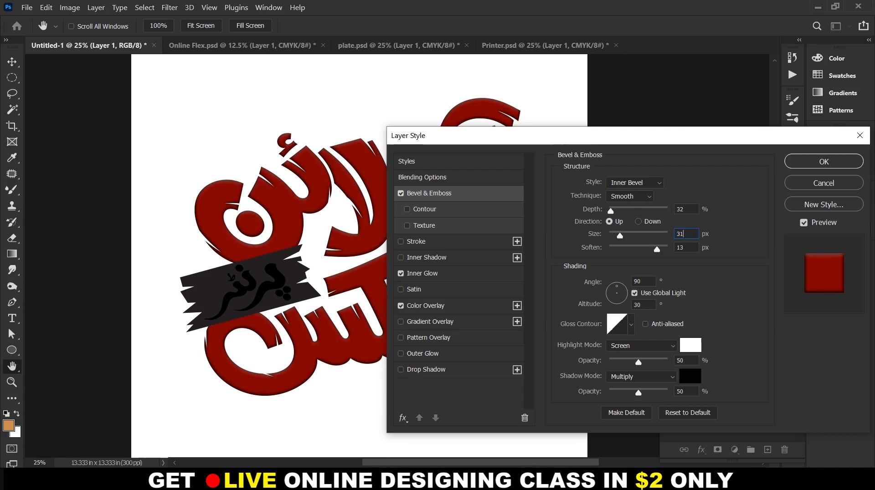
left_click(689, 249)
type("2")
key("Tab")
- Enter a bevel shading angle of 150°, turn off Use Global Light and set the altitude to 46°
left_click(649, 281)
type("150")
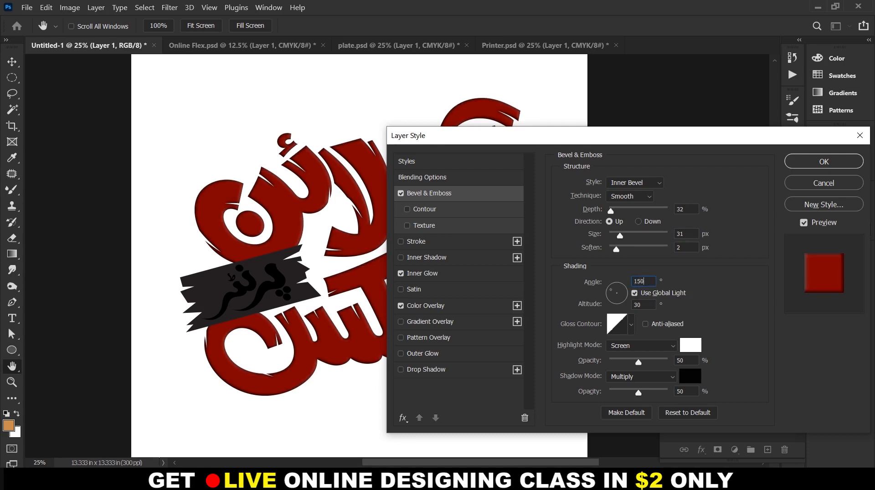
left_click(636, 295)
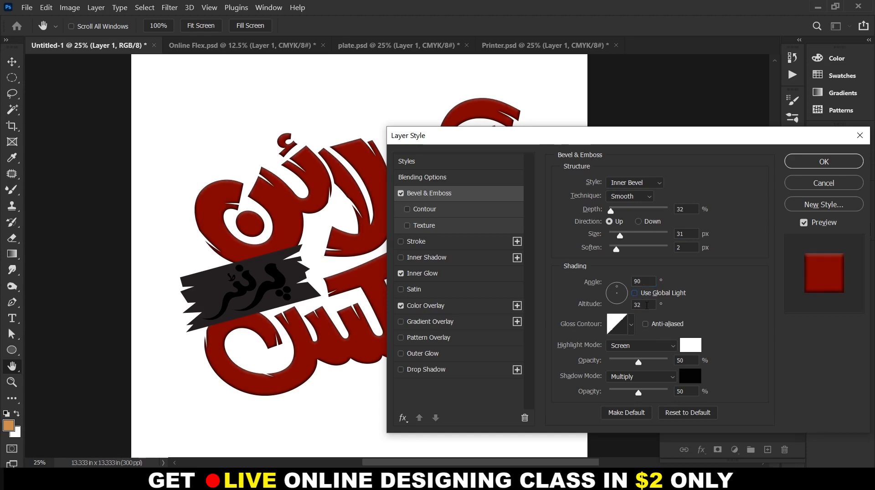
double_click(649, 305)
type("45")
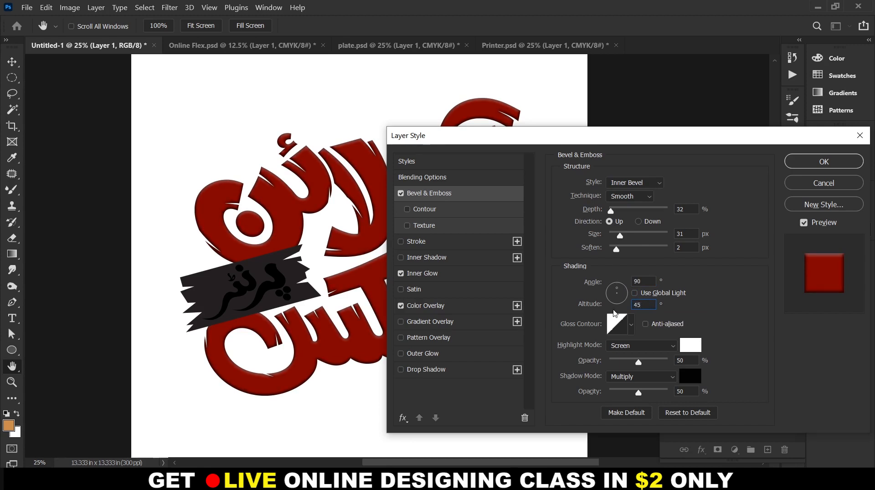
key("BackSpace")
type("6")
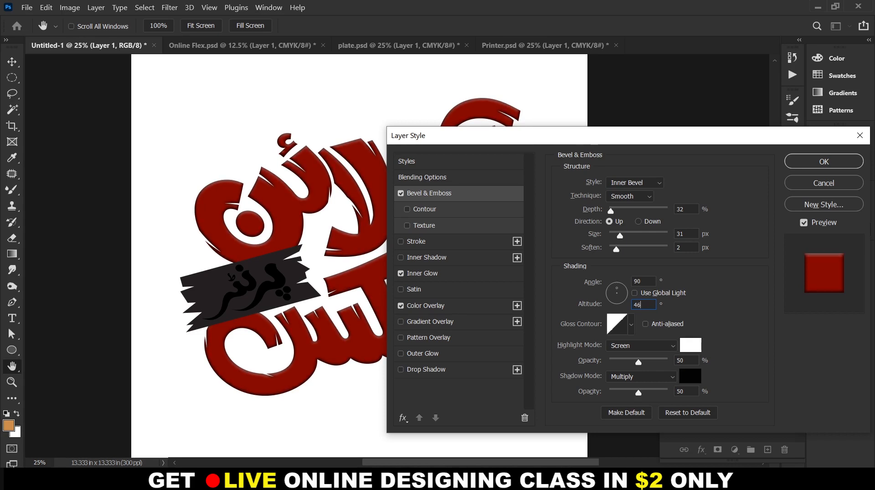
- Choose the gloss contour with several narrow peaks and replace the current contour presets with the Contours set
left_click(631, 326)
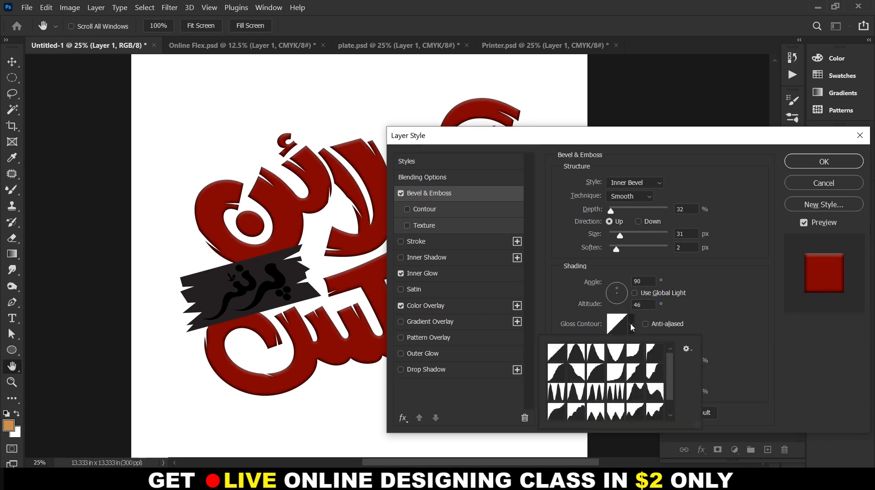
left_click(615, 393)
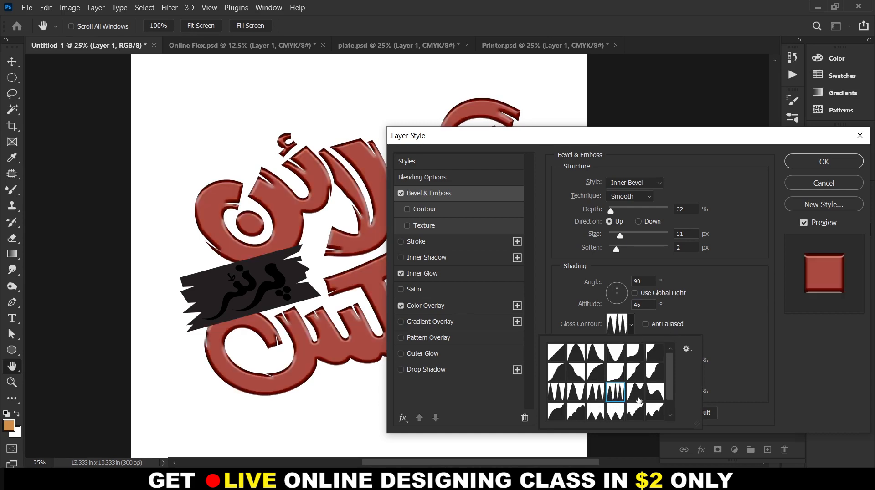
left_click(688, 350)
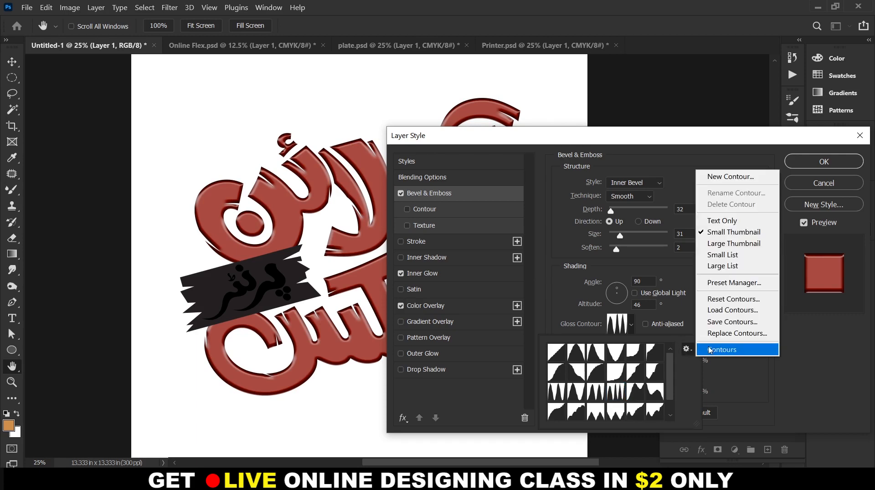
left_click(714, 352)
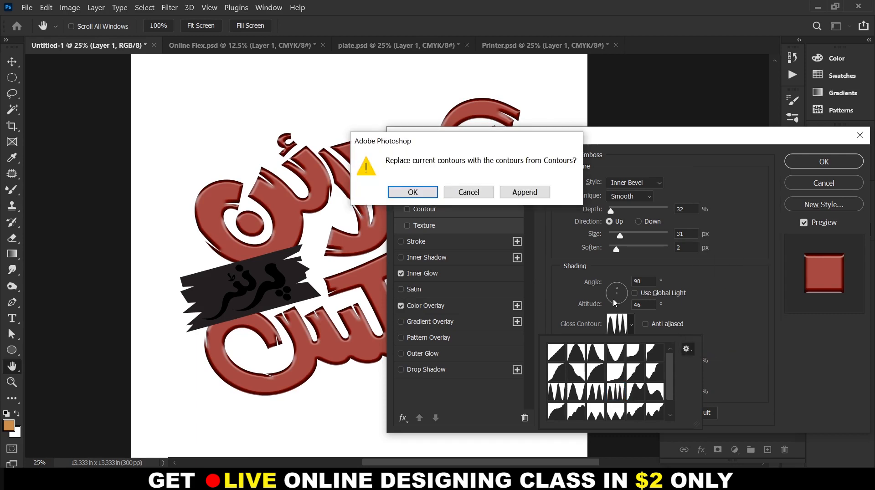
left_click(413, 193)
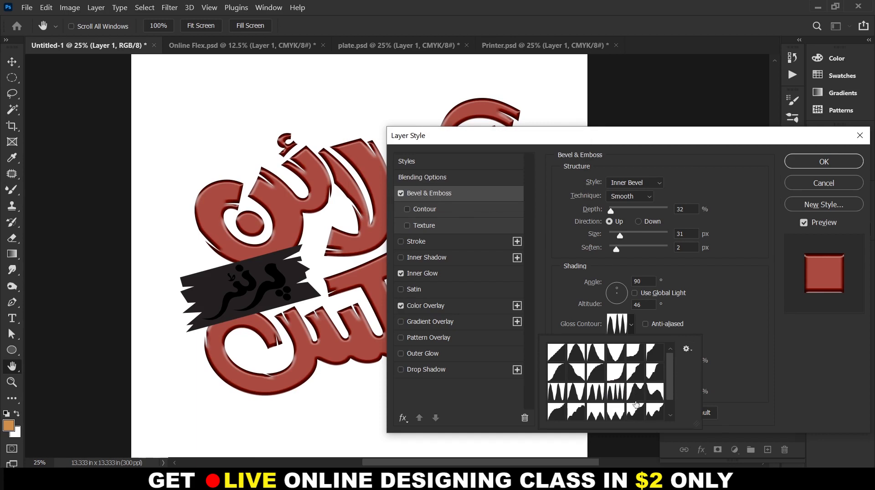
- Keep the bevel highlight mode at Screen with 75% opacity, lower the shadow opacity to 0% and apply the layer style
left_click(739, 391)
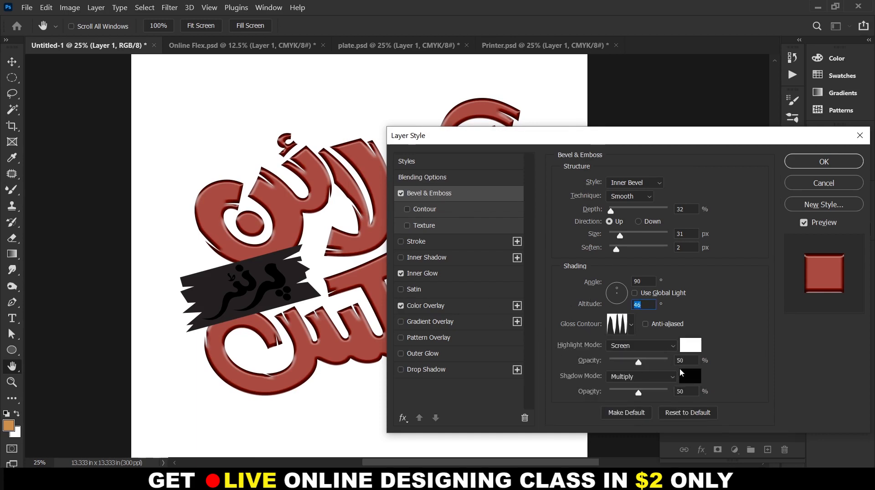
left_click(631, 353)
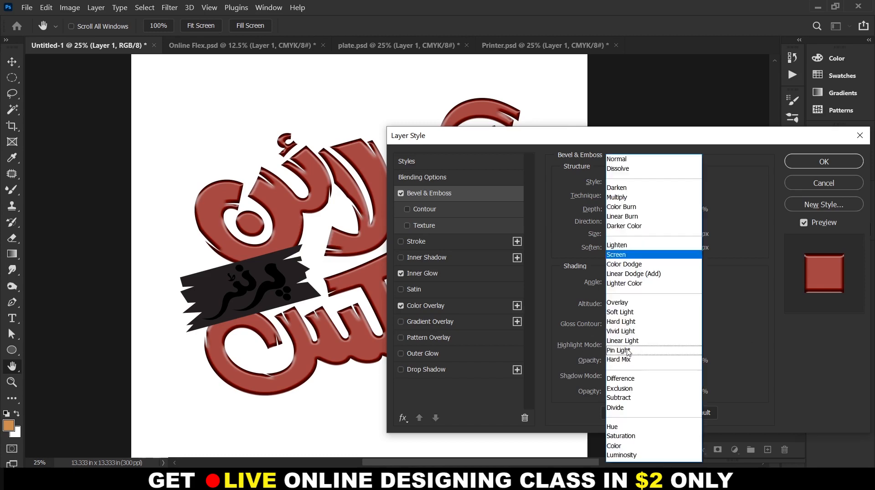
left_click(637, 254)
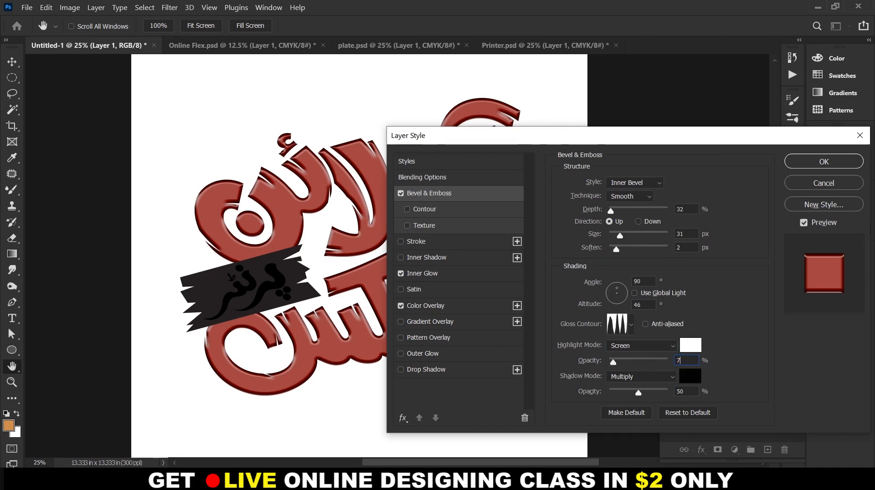
type("75")
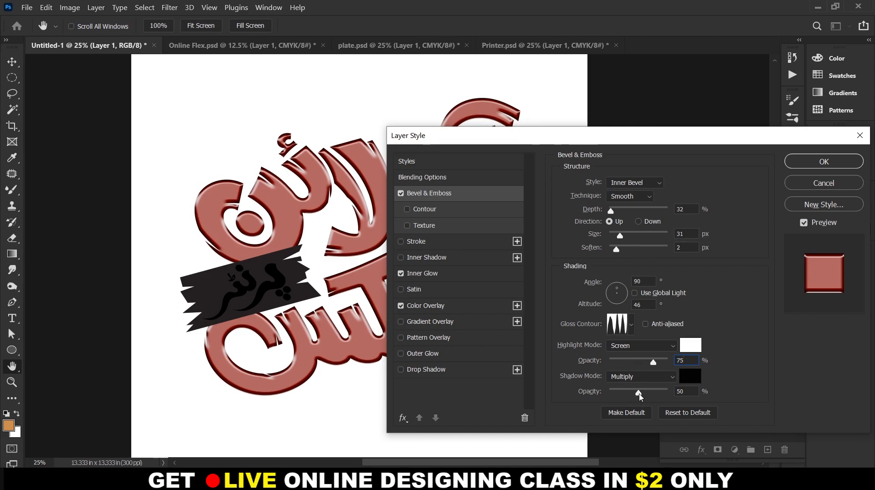
left_click_drag(638, 393, 593, 394)
left_click(825, 162)
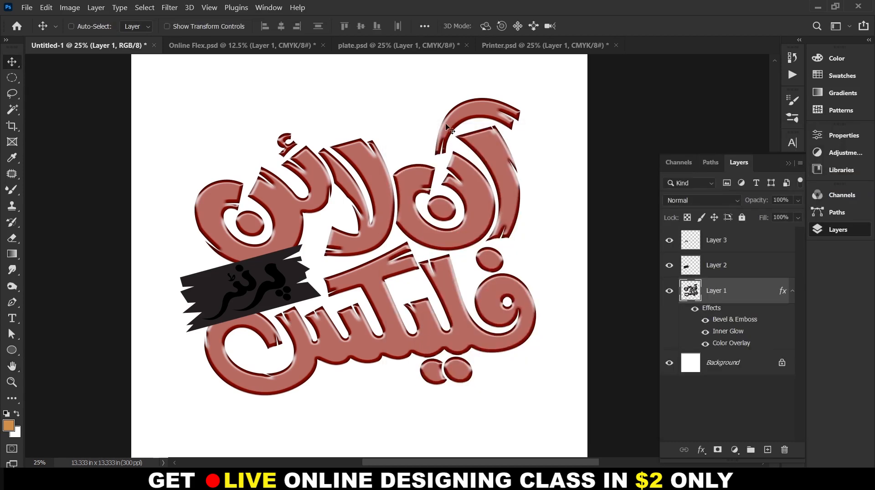
- Enable the bevel's Contour on Layer 1 using a contour with several narrow peaks at 100% range and apply it
double_click(783, 292)
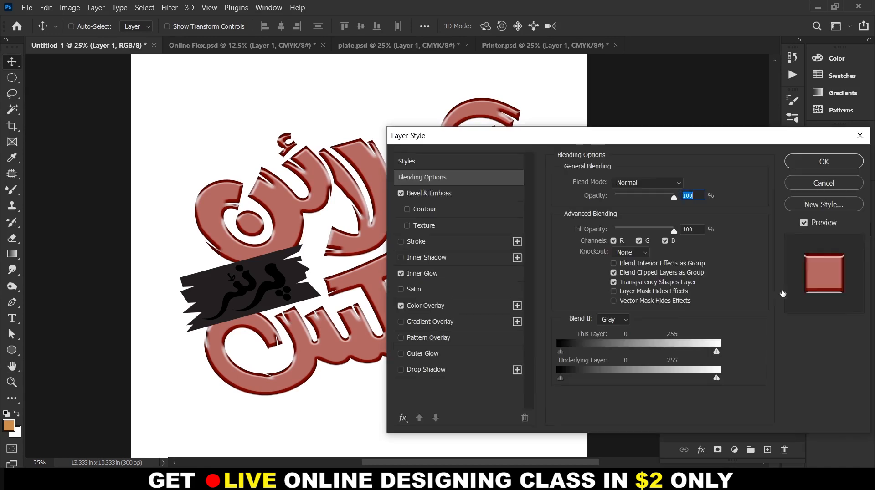
left_click(426, 212)
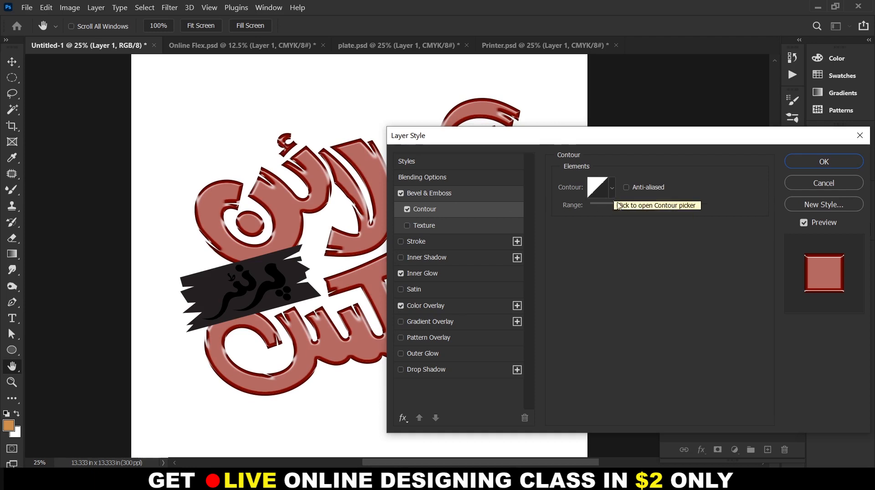
left_click_drag(620, 207, 648, 210)
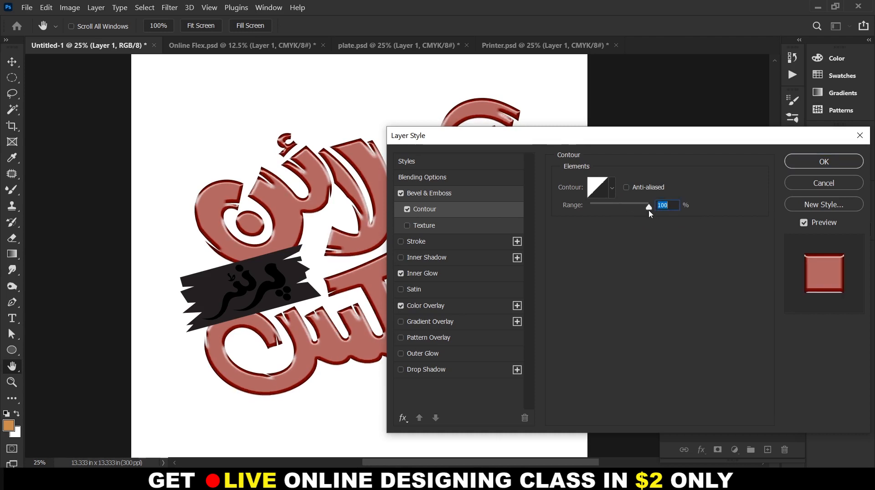
left_click(611, 188)
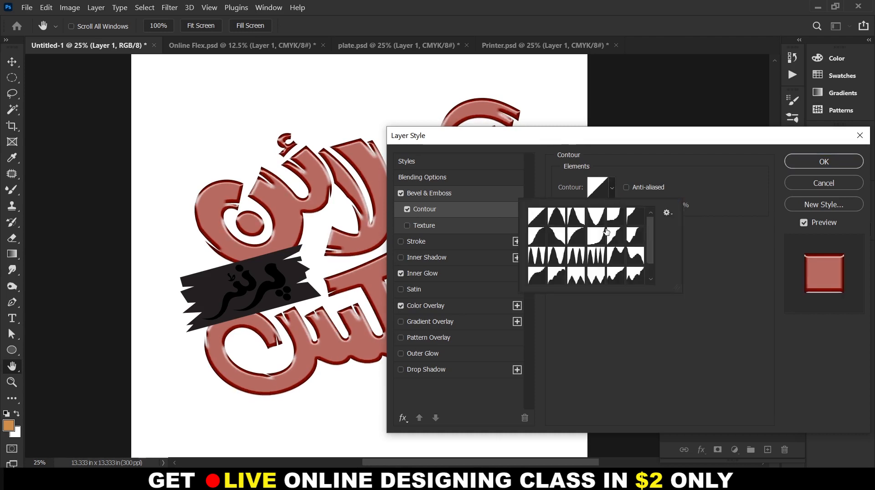
left_click(577, 257)
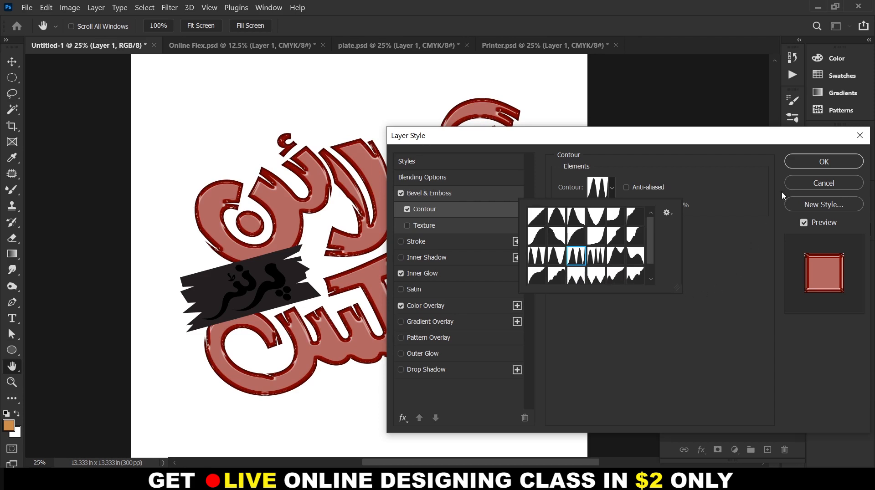
left_click(806, 169)
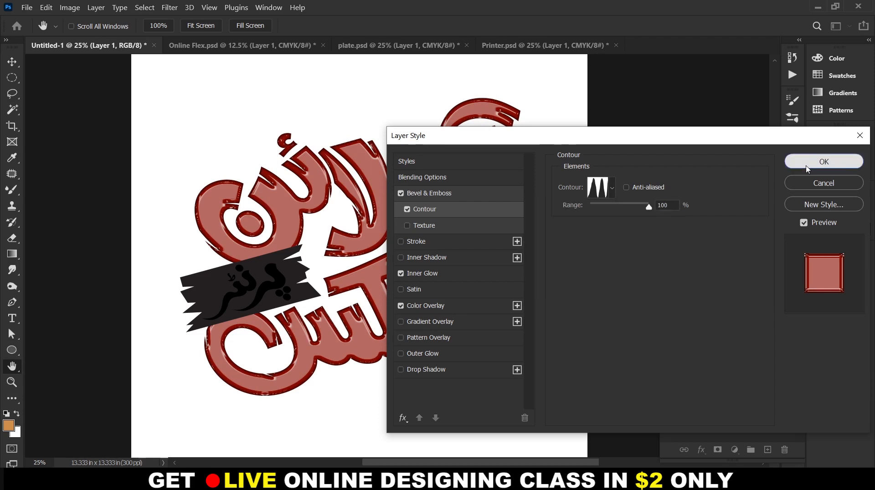
left_click(807, 168)
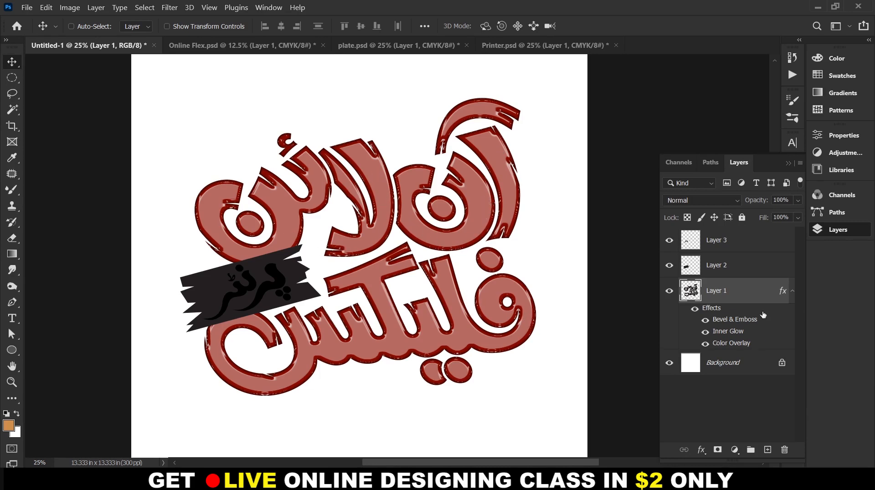
- Collapse Layer 1's effects list and duplicate the layer as Layer 1 copy in the same document
left_click(791, 292)
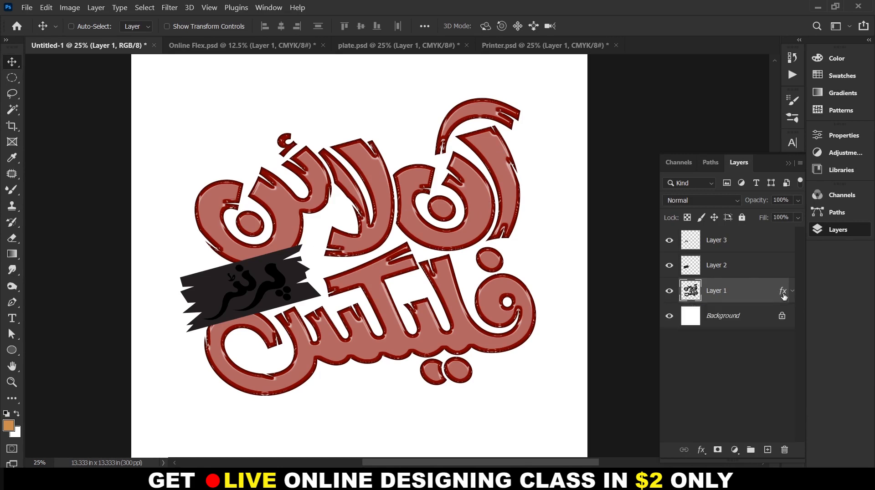
right_click(777, 294)
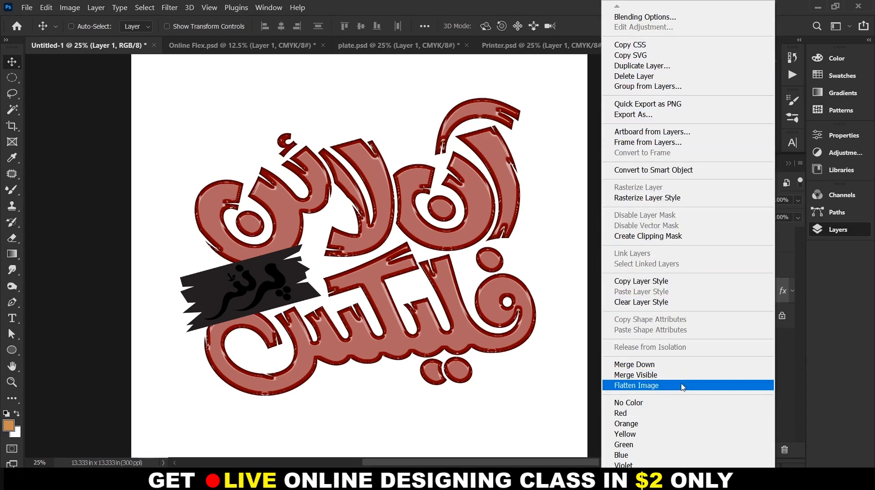
left_click(659, 66)
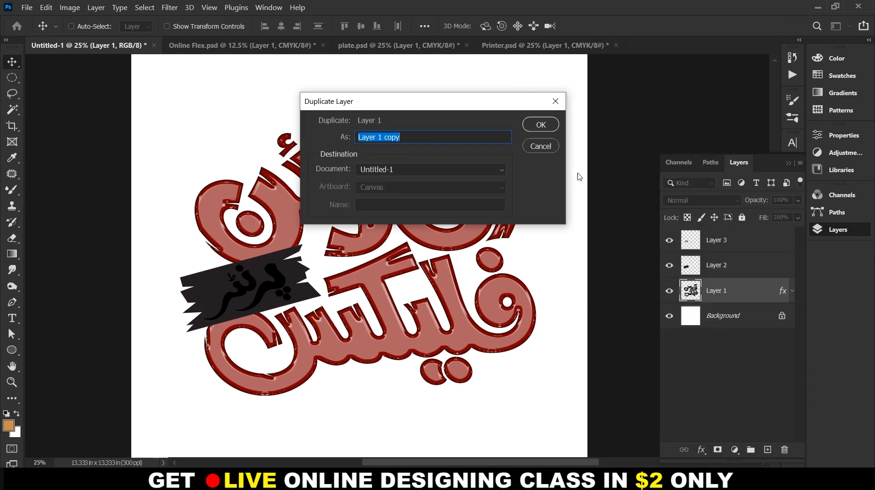
left_click(541, 125)
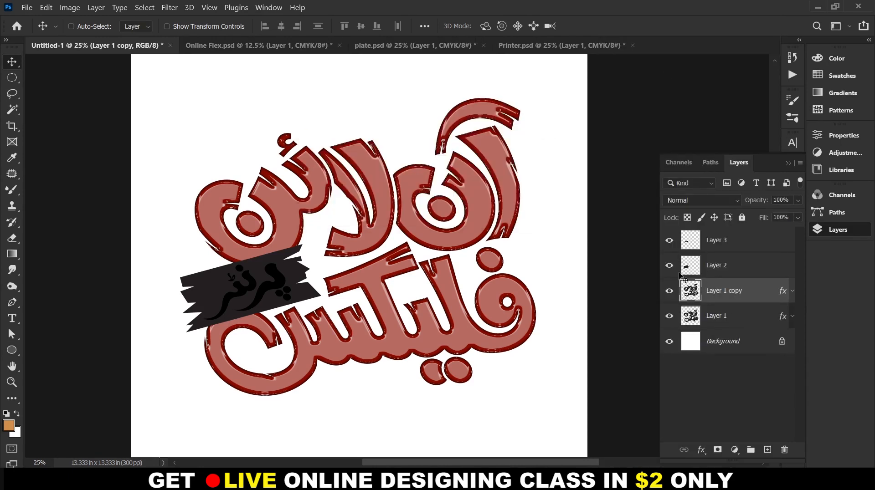
- Set the Bevel & Emboss altitude of Layer 1 copy to 45° and apply the style
double_click(780, 296)
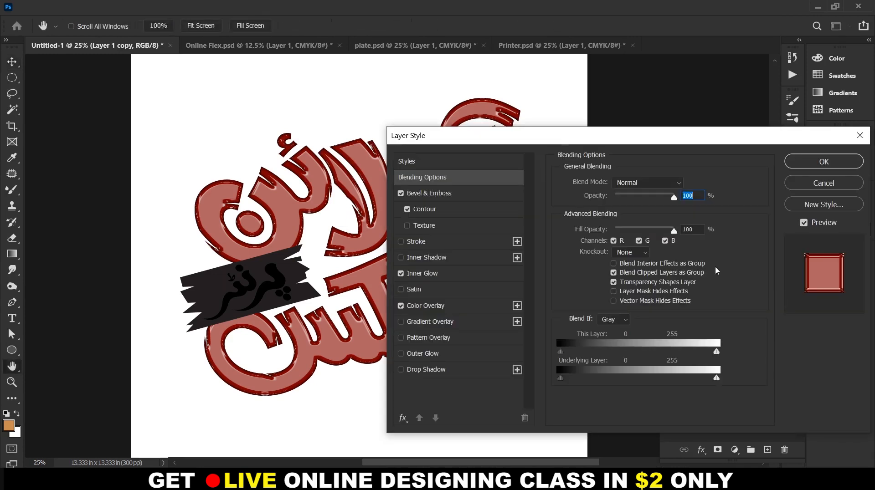
left_click(447, 195)
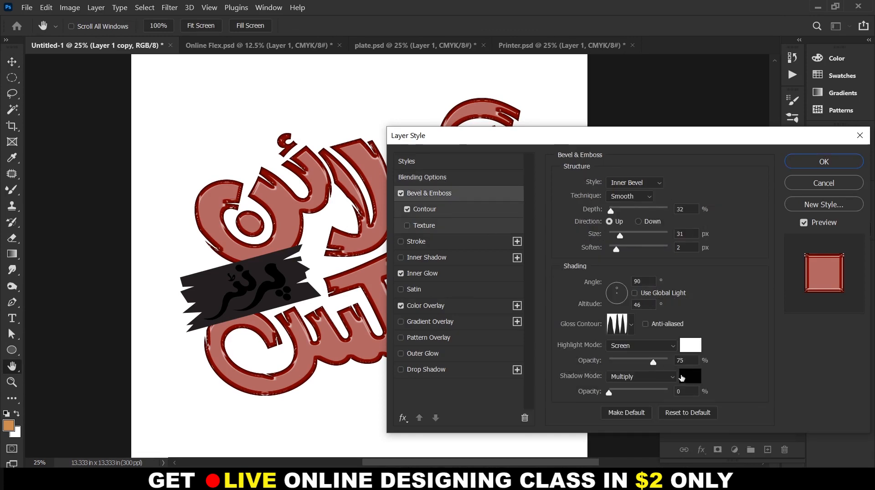
left_click(638, 305)
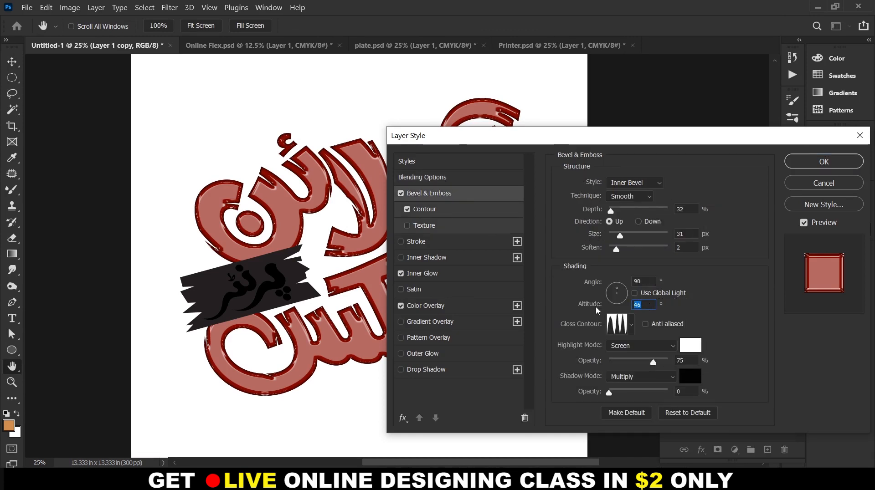
type("45")
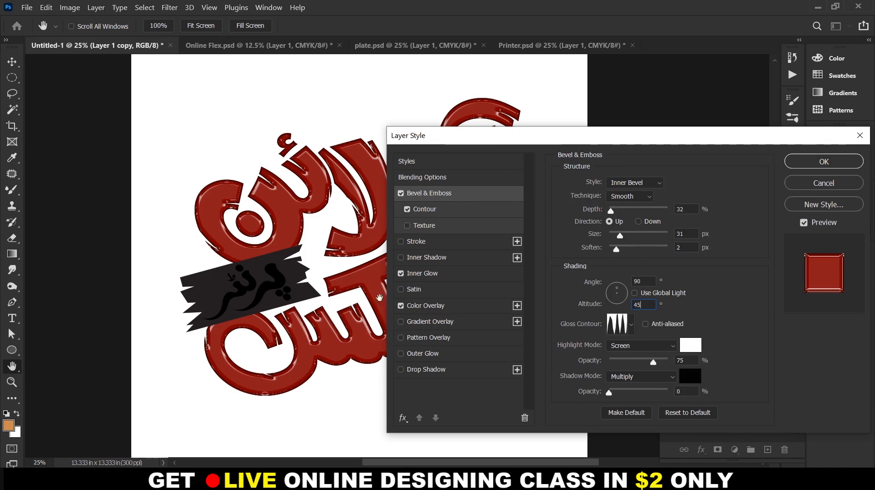
left_click(823, 162)
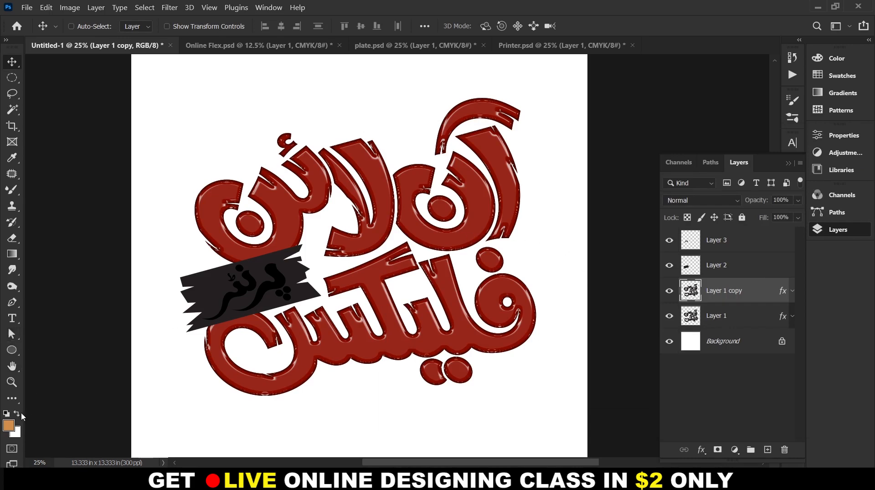
- Examine the bevel edges and highlights of the red lettering at 100% and again in the overall view
left_click(16, 388)
right_click(469, 220)
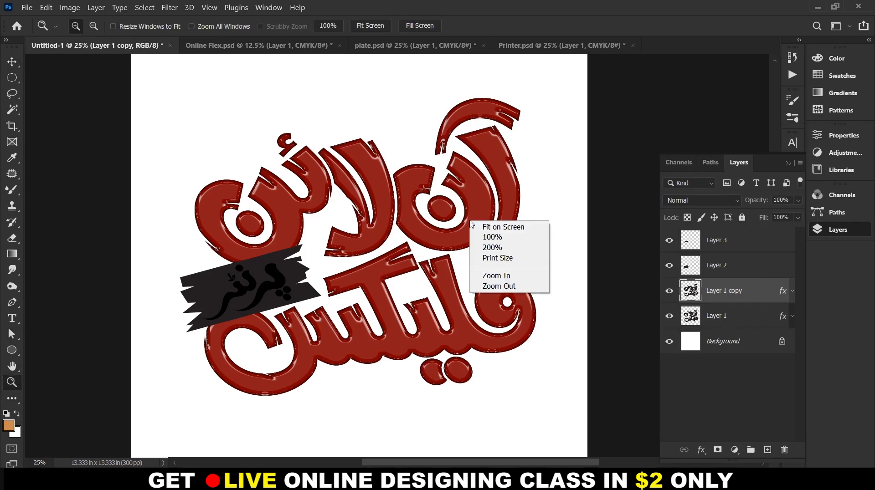
left_click(504, 237)
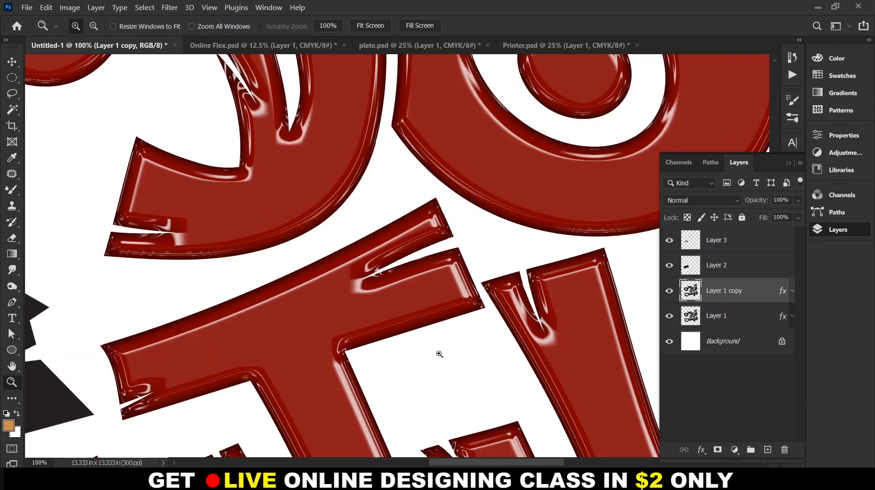
key("v")
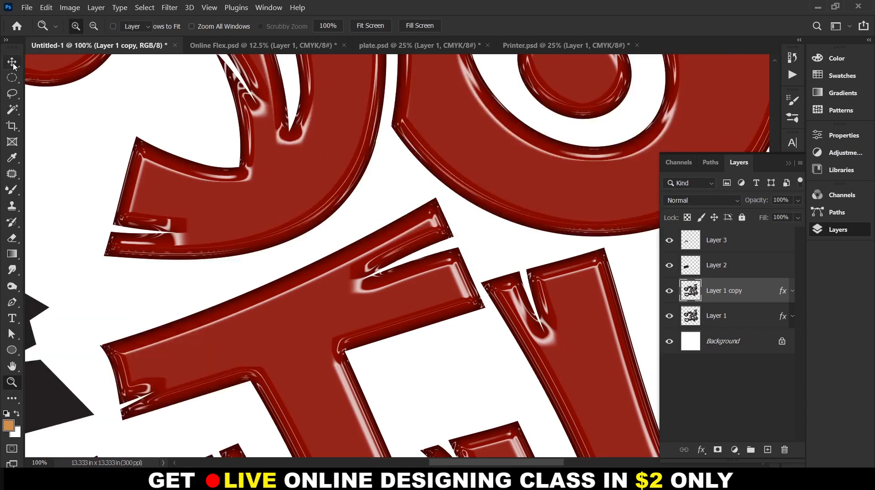
key("shift+Up")
key("shift+Up")
key("shift+Up")
key("shift+Up")
key("shift+Up")
key("shift+Up")
key("shift+Up")
key("shift+Up")
key("shift+Up")
key("shift+Up")
key("z")
scroll(453, 269, "down", 4)
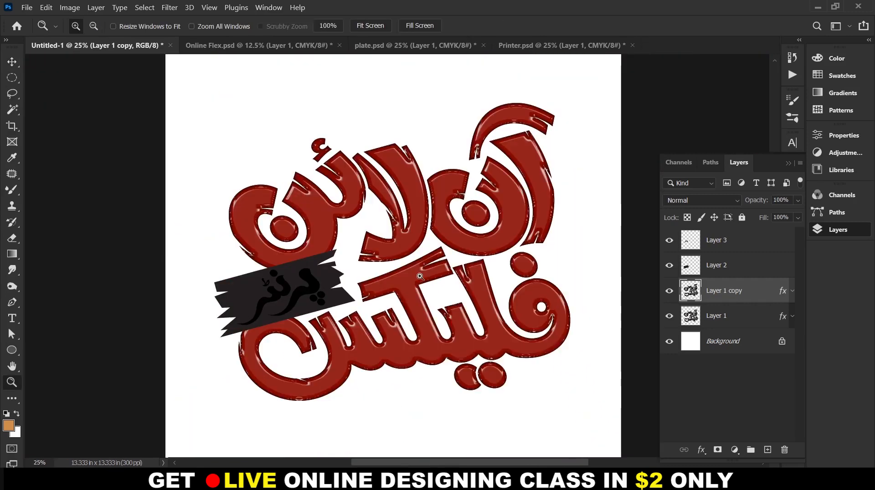
left_click(504, 274)
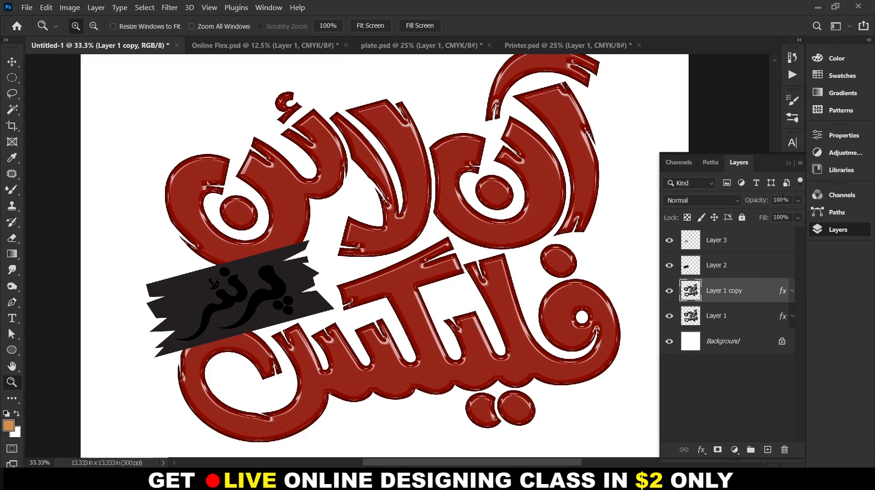
- Set Layer 1 copy's opacity to 40% and convert it together with Layer 1 into a single smart object
left_click(784, 200)
type("40")
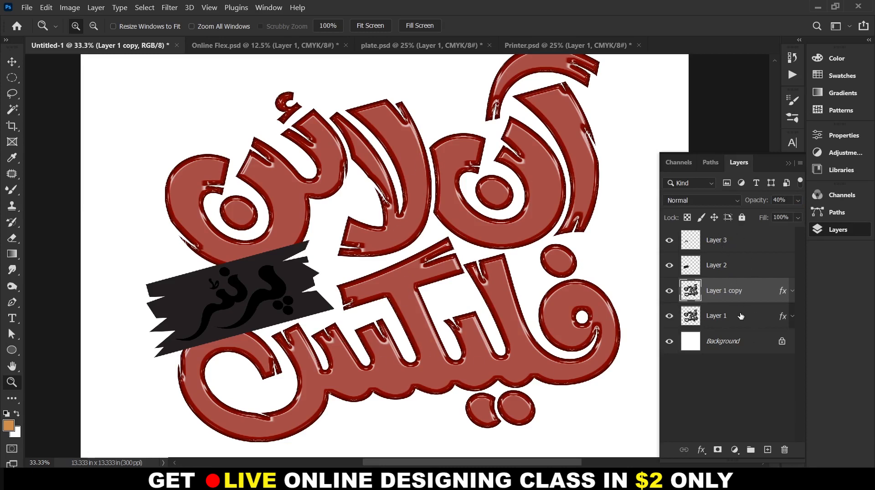
left_click(754, 321)
left_click(752, 293)
left_click(754, 318, "shift")
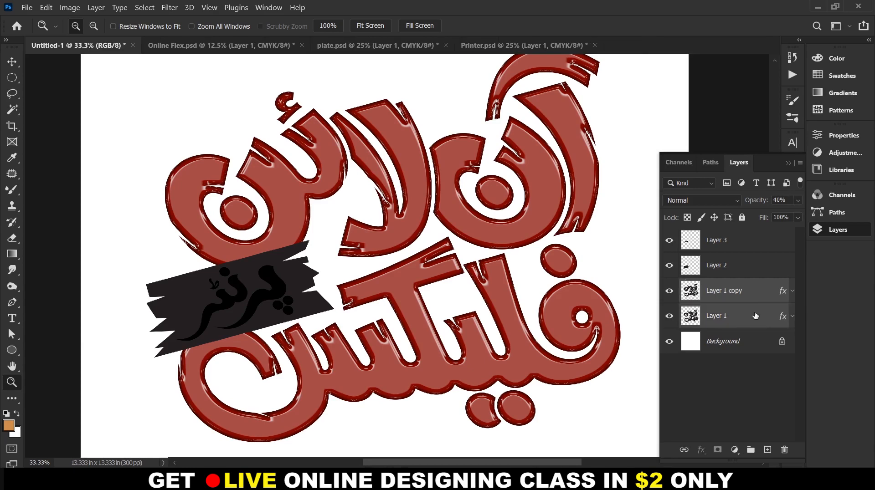
right_click(755, 316)
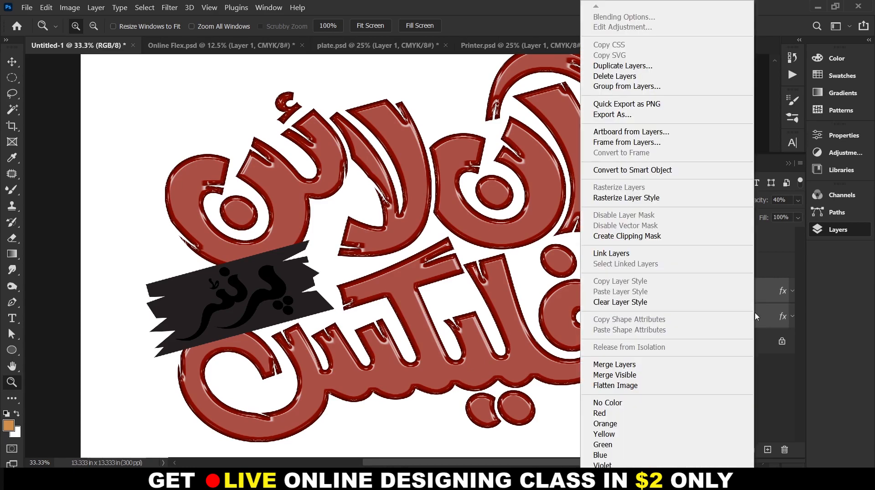
left_click(647, 171)
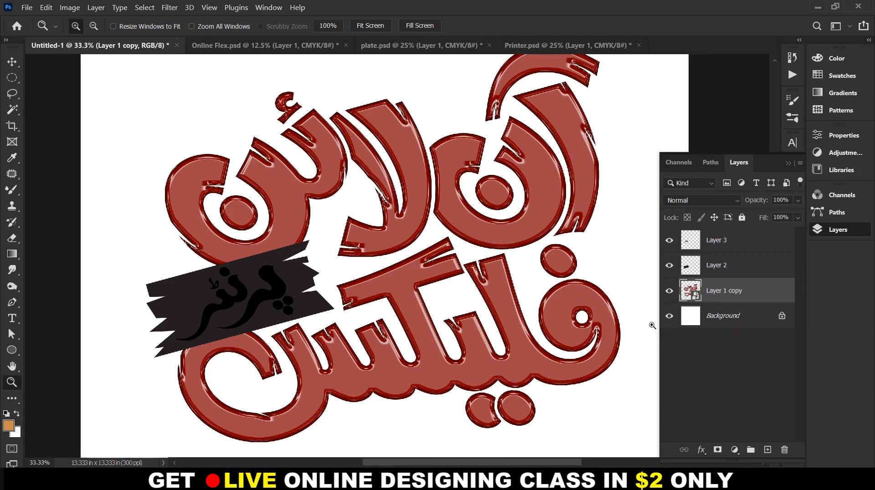
- Fill the Background layer with black as the new foreground colour and select the Layer 1 copy smart object
left_click(748, 313)
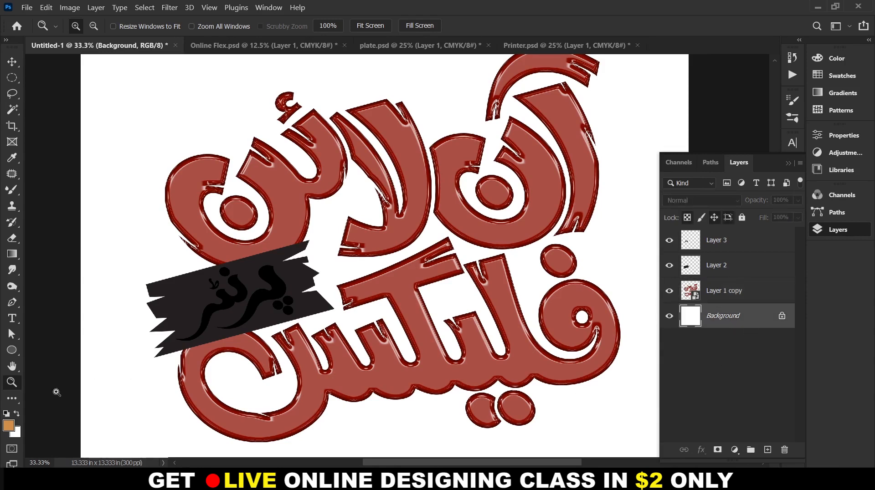
left_click(9, 427)
left_click_drag(162, 185, 189, 234)
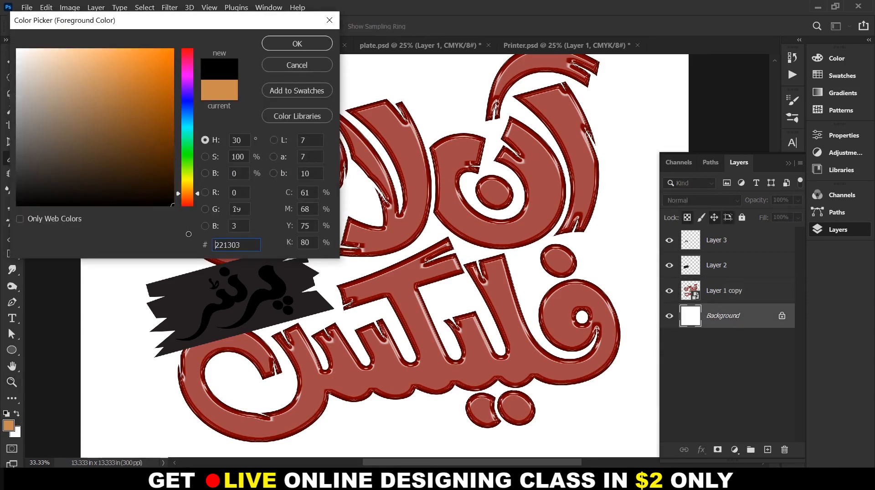
left_click(295, 43)
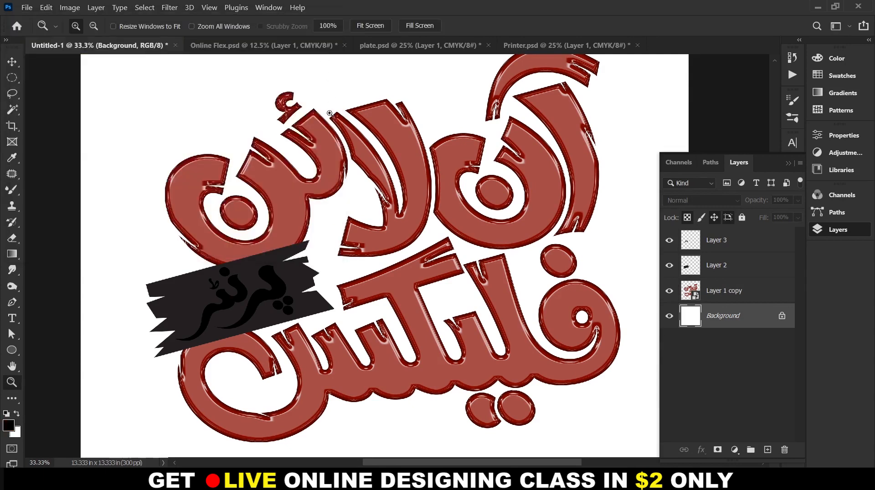
key("alt+BackSpace")
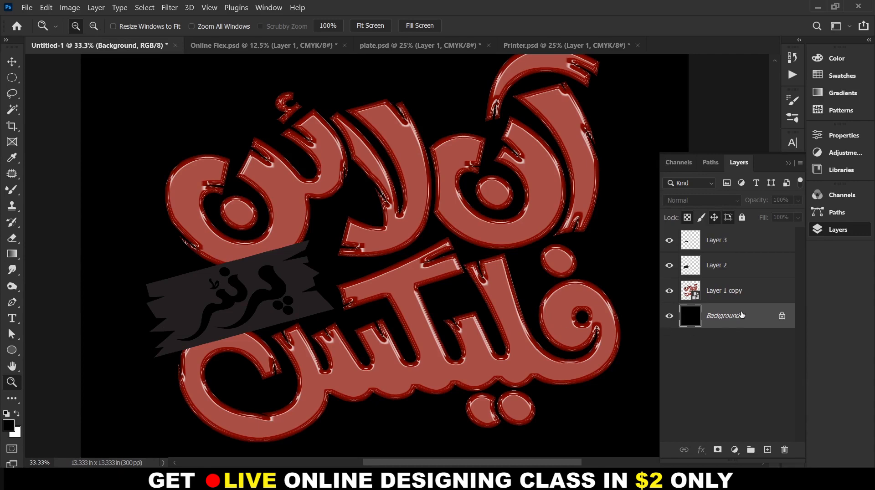
left_click(755, 293)
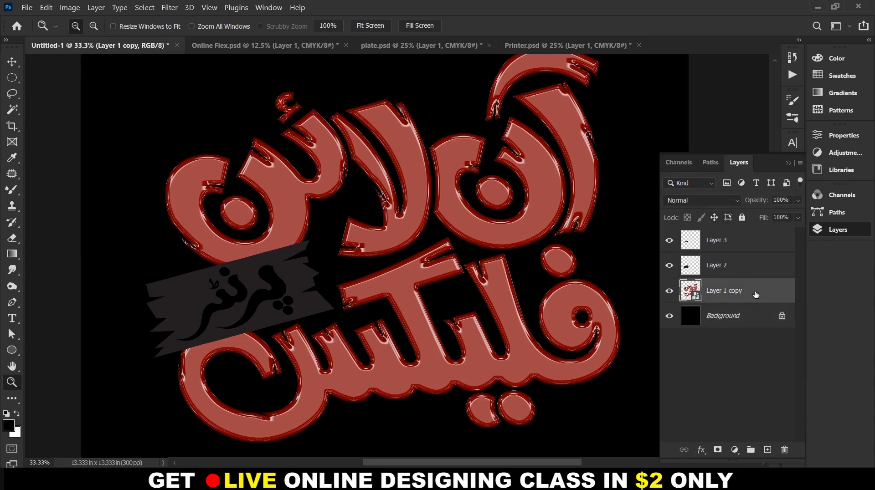
- Add an Inner Glow to the Layer 1 copy smart object with Color Dodge blending and 25% opacity
right_click(755, 293)
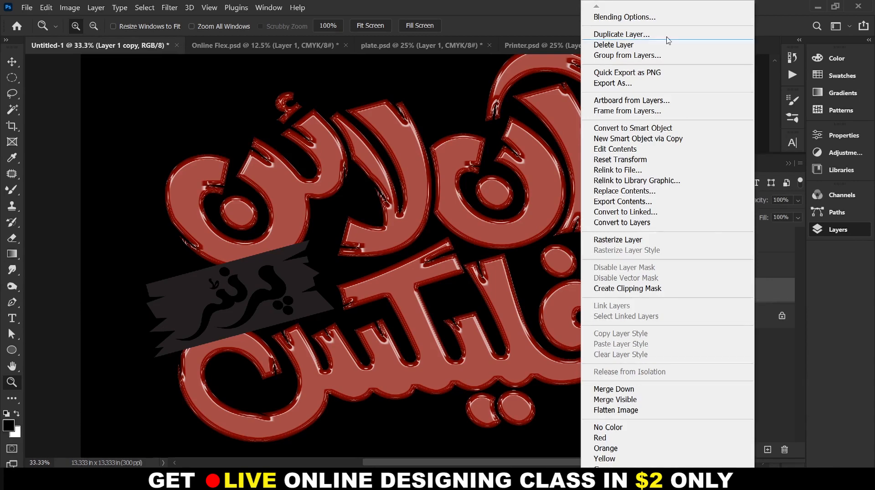
left_click(665, 20)
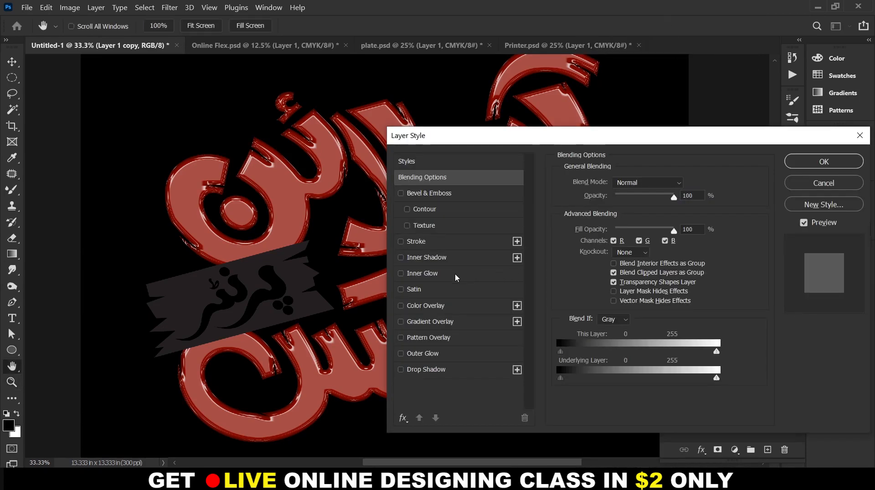
left_click(422, 273)
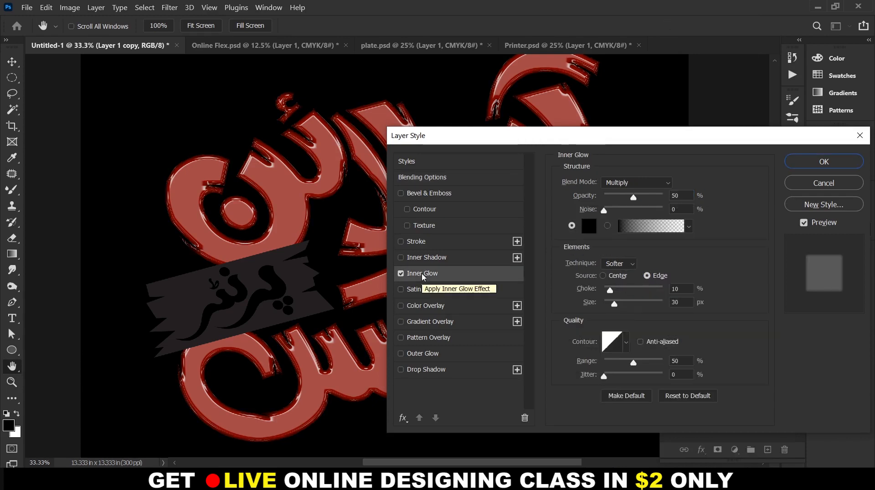
left_click(630, 186)
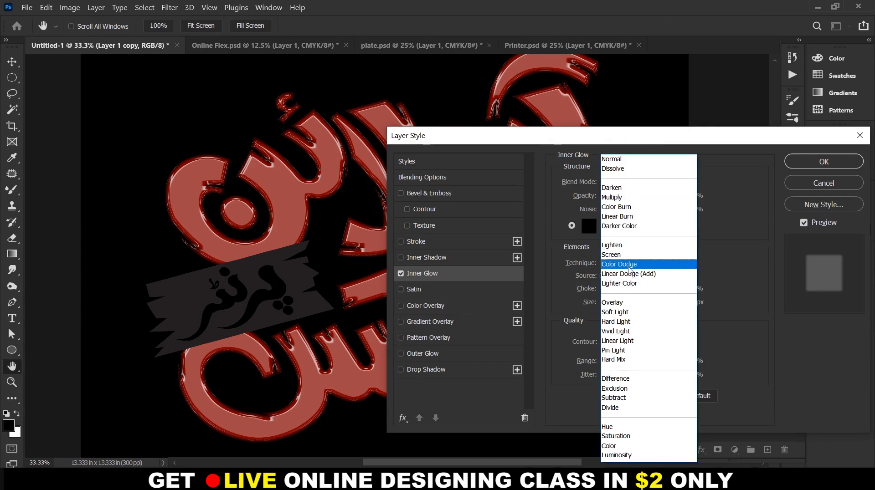
left_click(630, 269)
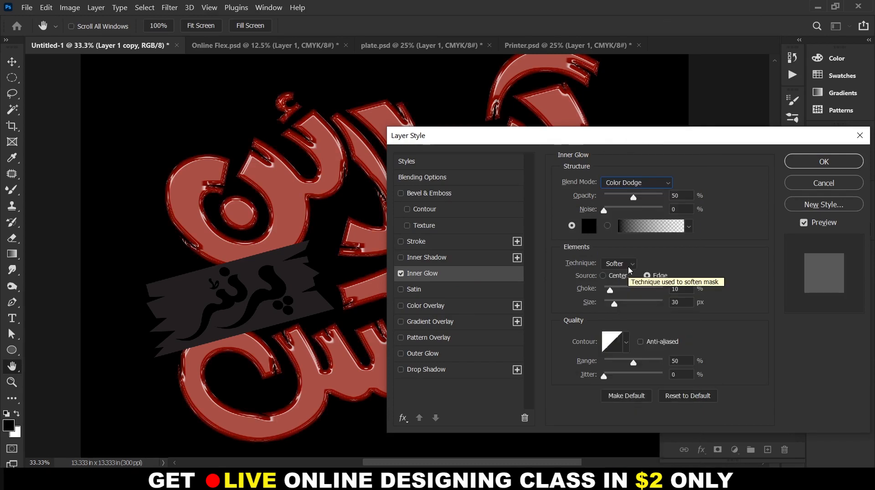
left_click(681, 197)
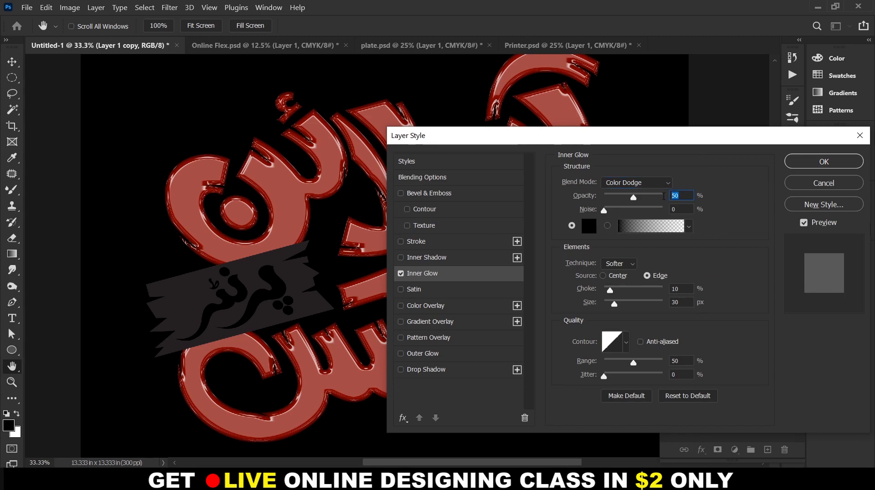
type("25")
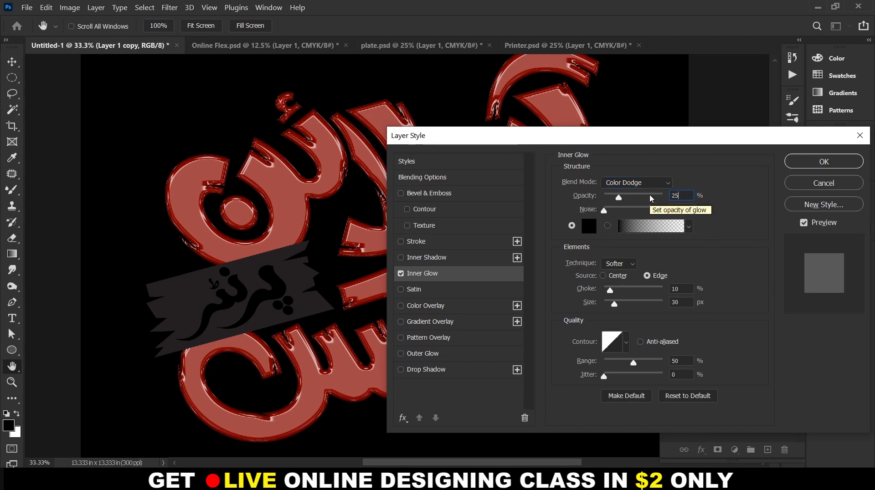
- Make the inner glow white (#ffffff) with its source at Center, and apply the style
left_click(679, 207)
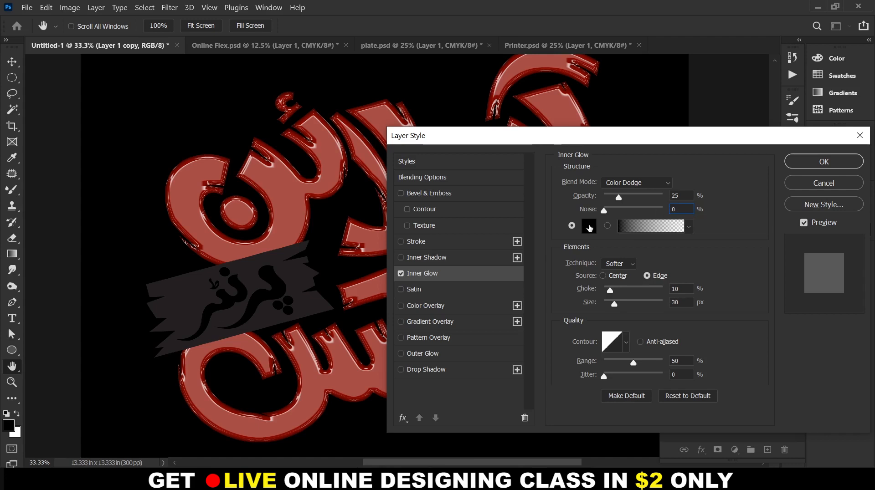
left_click(588, 225)
left_click(17, 49)
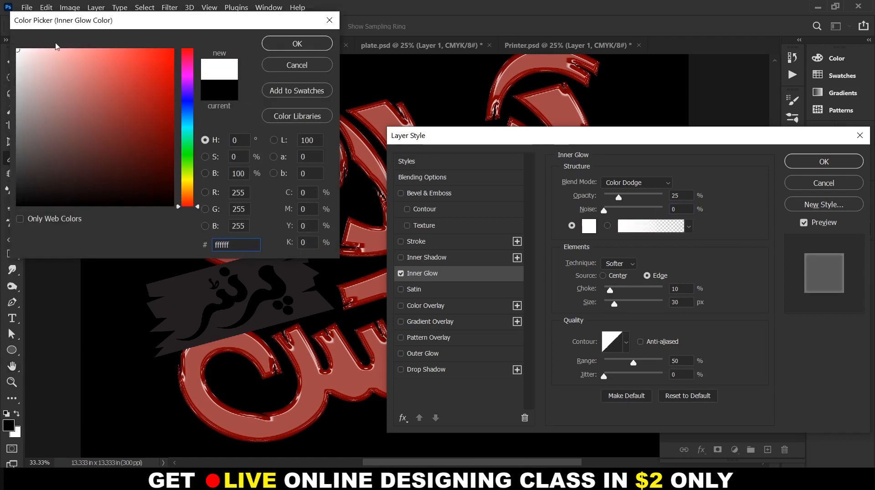
left_click(314, 45)
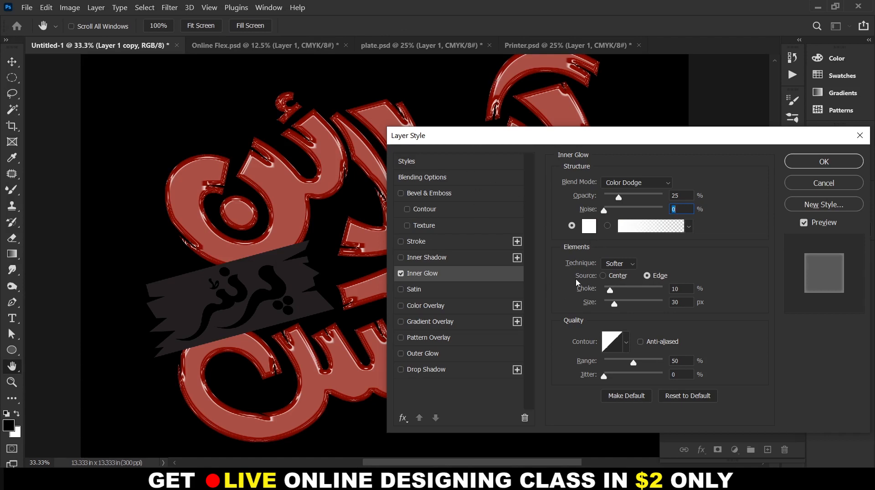
left_click(621, 276)
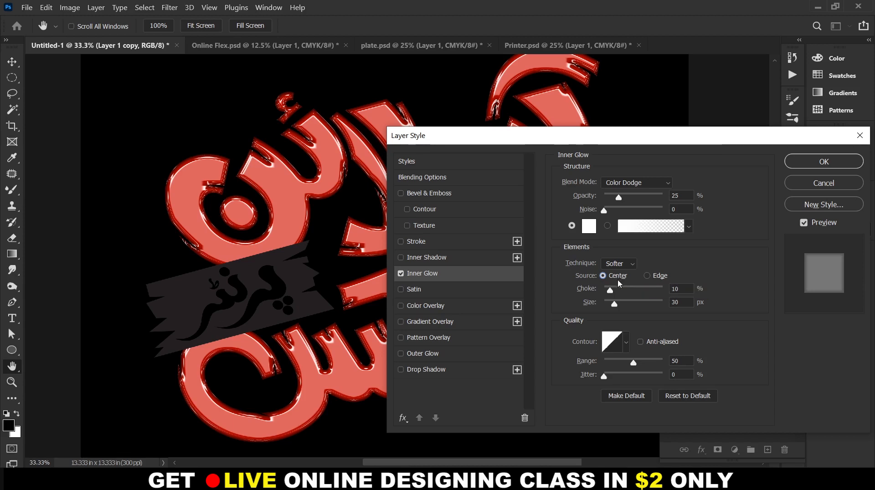
key("Return")
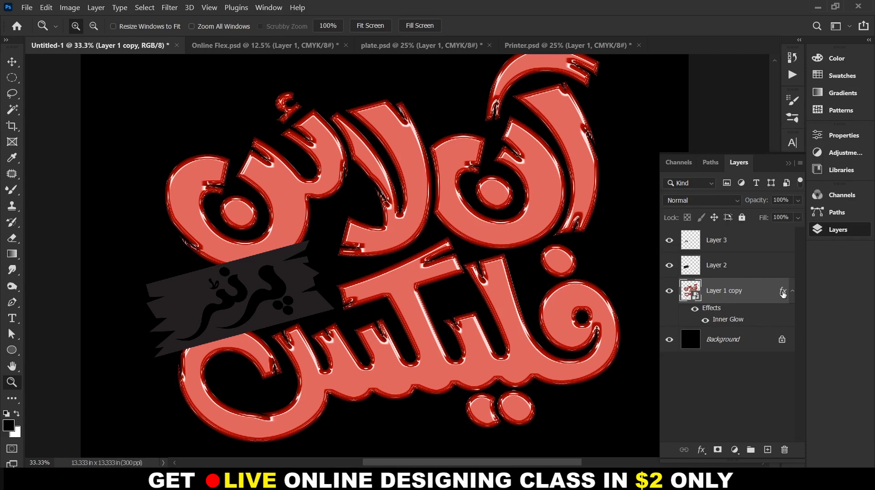
- Add a Drop Shadow to Layer 1 copy with Linear Burn blending, 10% opacity and a 90° angle
double_click(783, 292)
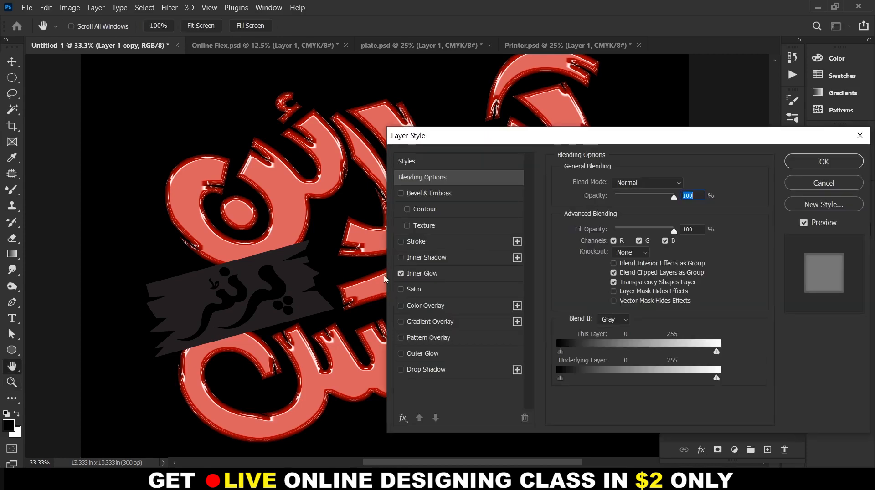
left_click(432, 373)
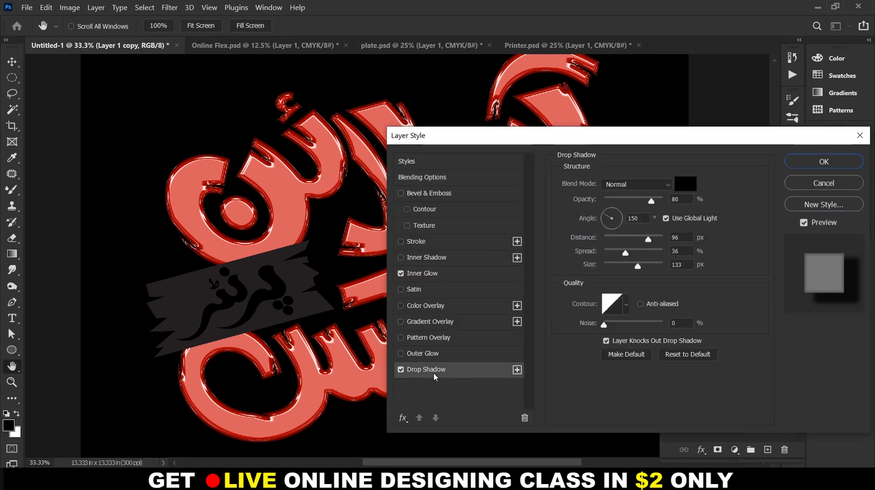
left_click(627, 184)
left_click(634, 216)
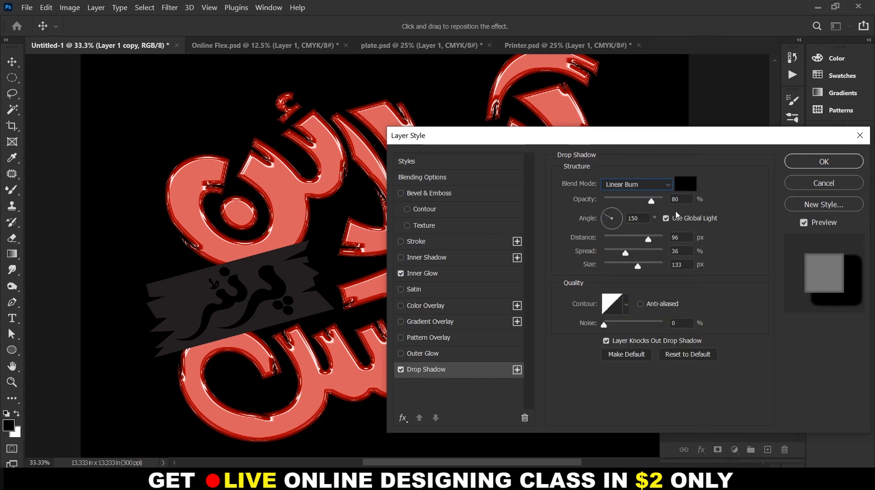
key("Tab")
type("10")
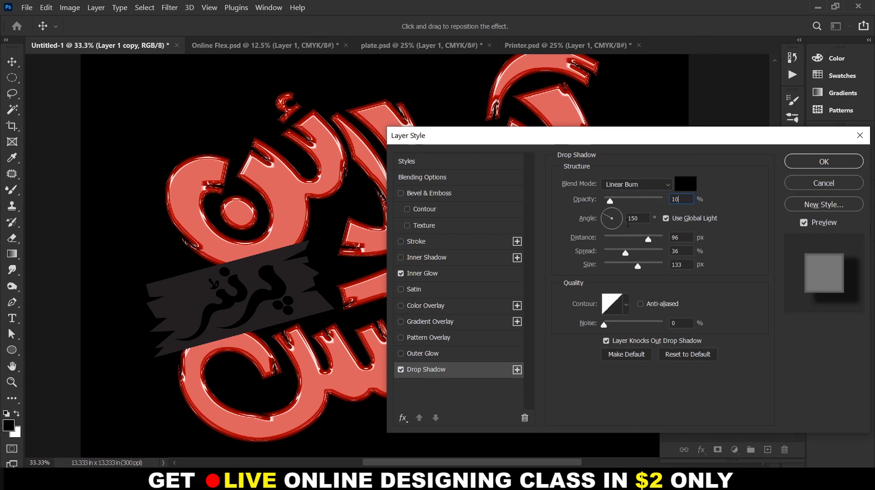
left_click(640, 219)
type("90")
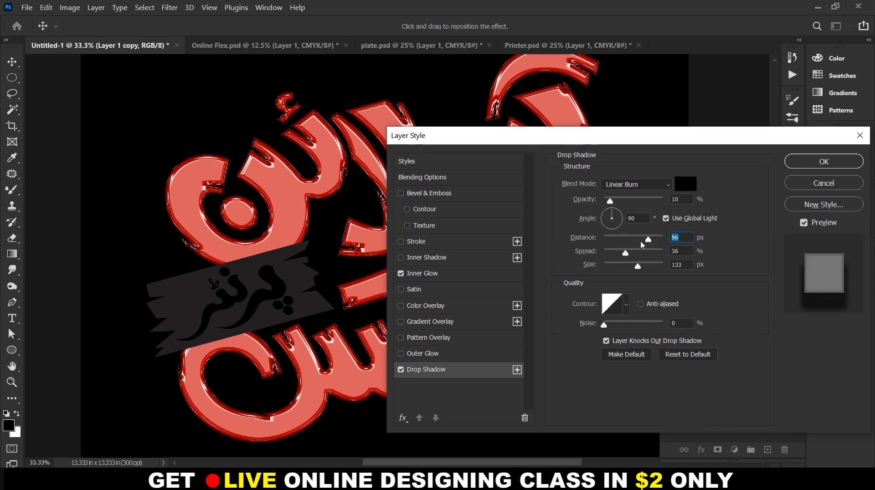
- Set the drop shadow's distance to 20 px, spread to 0% and size to 15 px, and apply the style
type("20")
key("Tab")
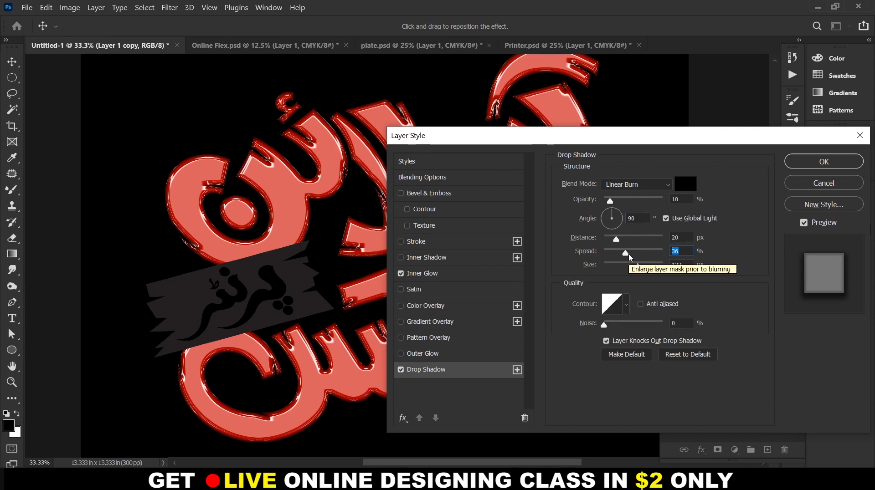
type("0")
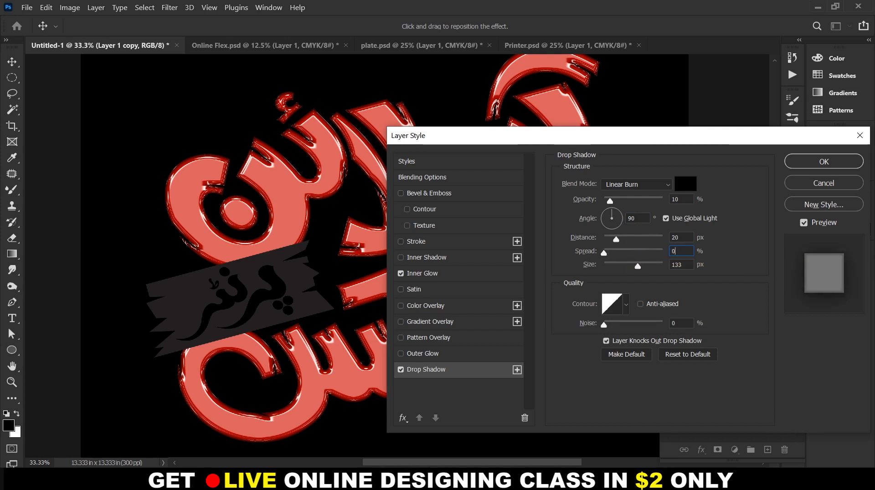
type("15")
left_click(823, 167)
key("z")
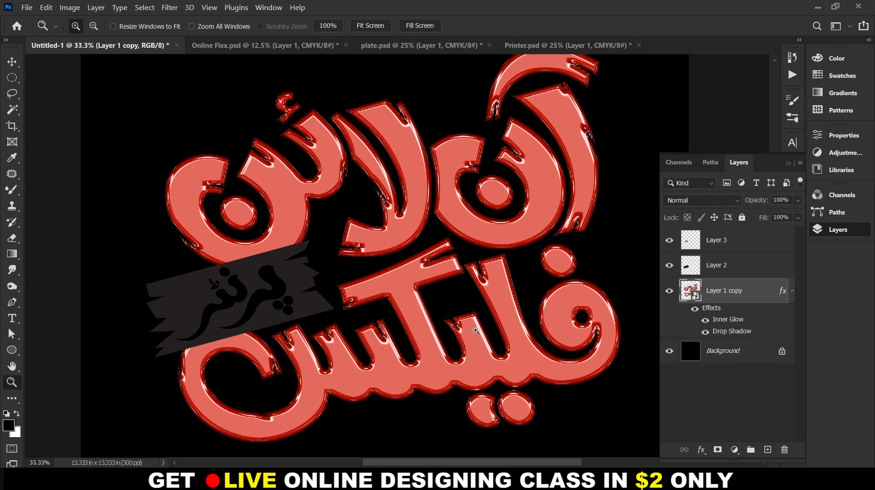
left_click_drag(511, 231, 506, 243)
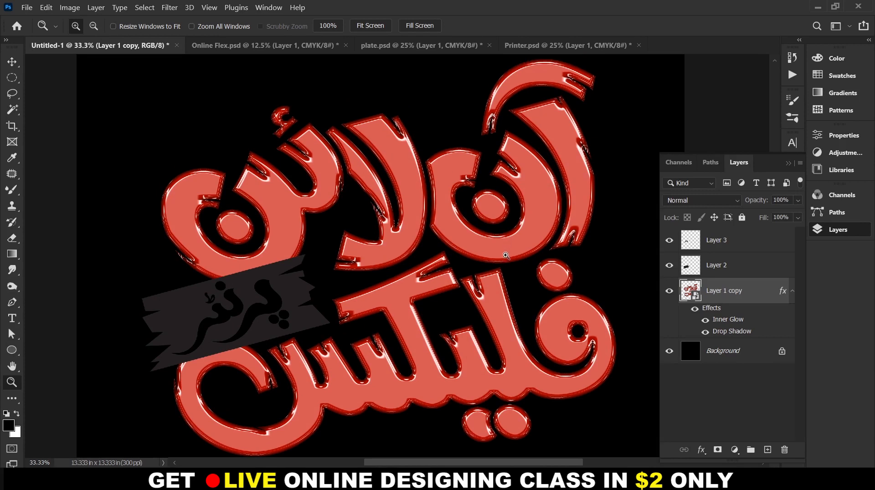
- Unlock the Background layer and add a Gradient Overlay to it
left_click(766, 356)
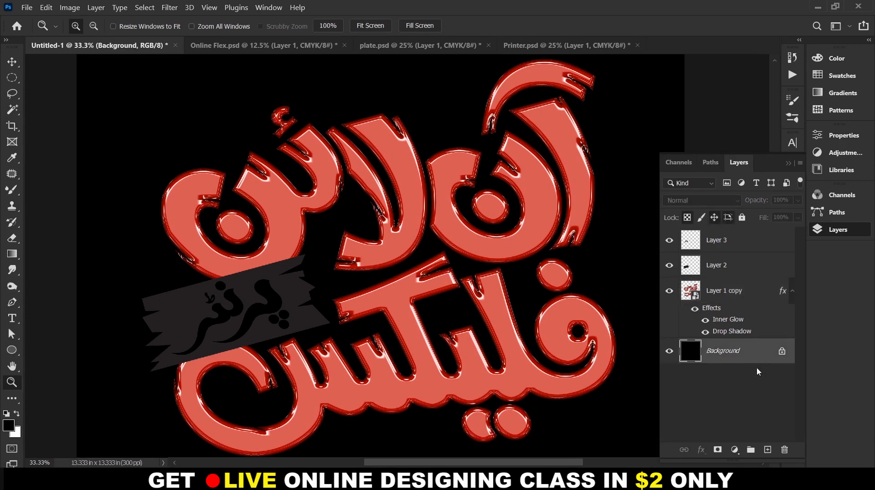
left_click(782, 353)
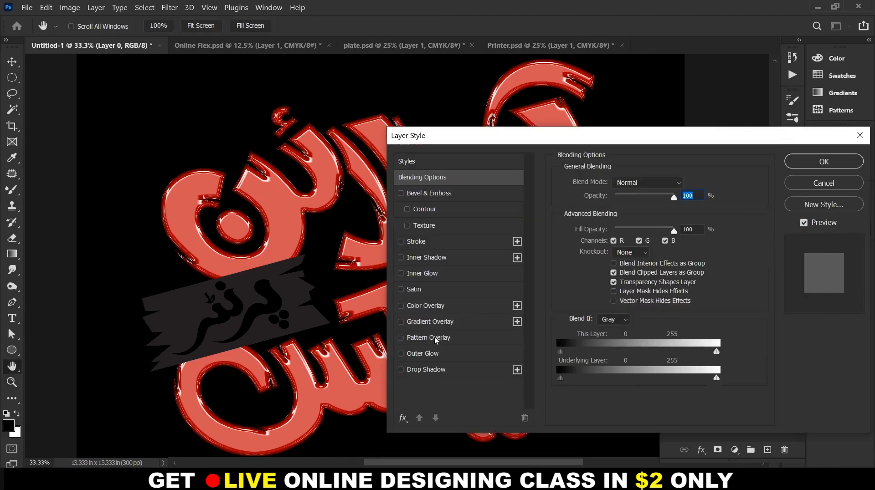
left_click(428, 323)
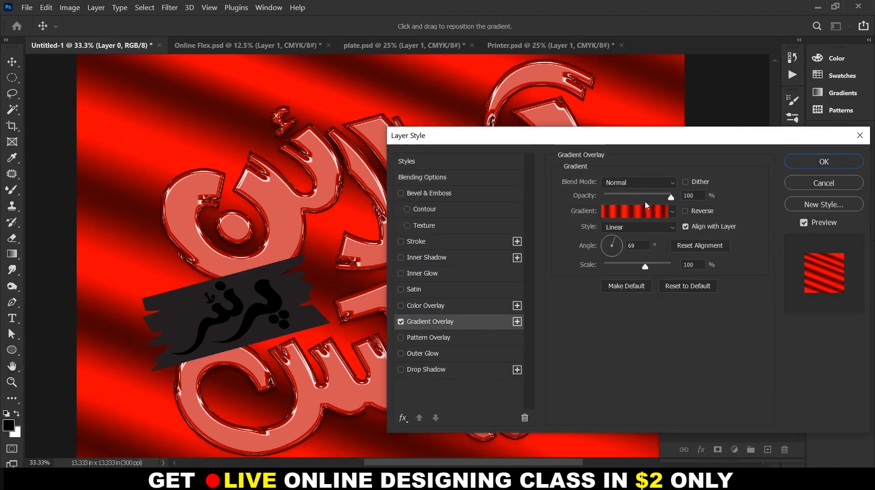
- Base the overlay gradient on the Red_01 preset with its middle pink stop removed, and set the gradient style to Radial
left_click(629, 213)
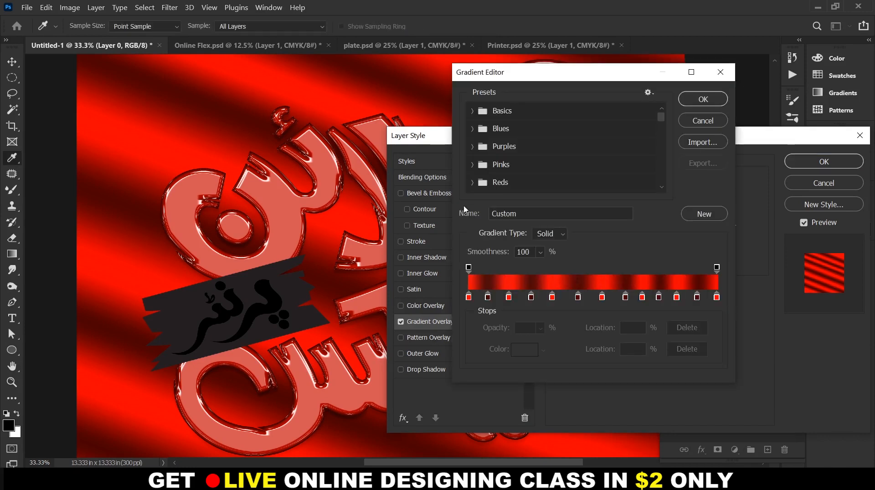
left_click(483, 182)
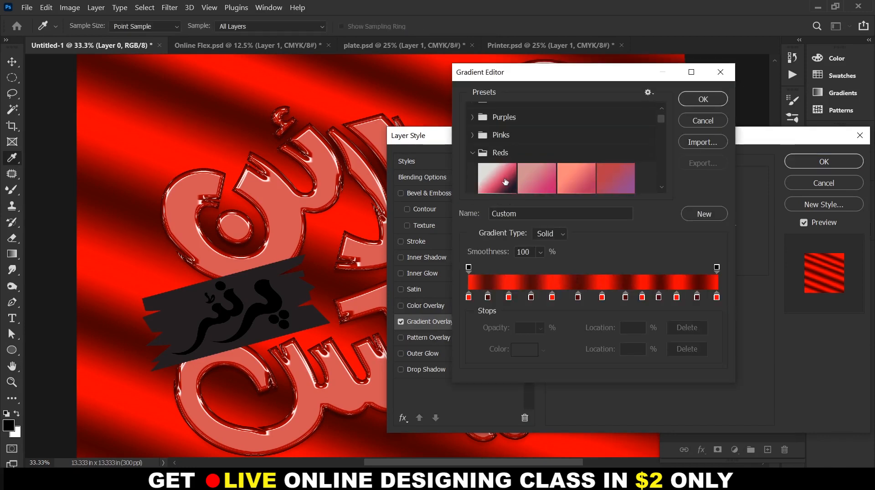
left_click(501, 178)
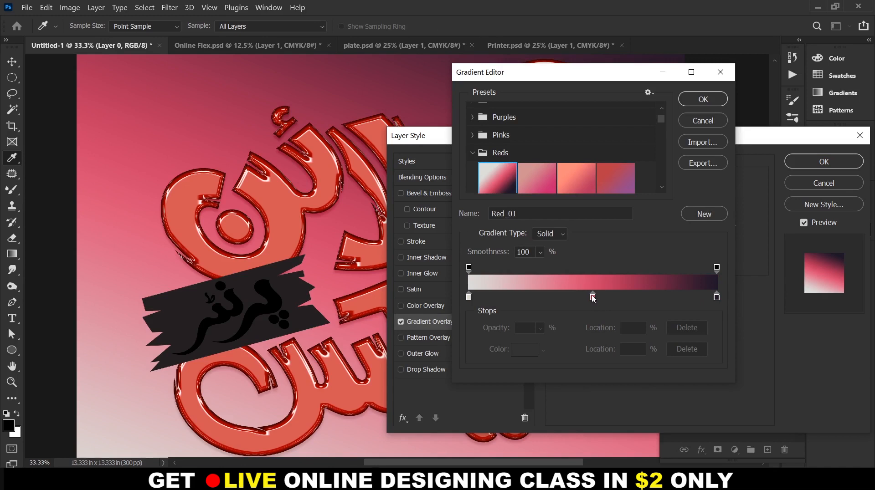
left_click_drag(593, 299, 634, 319)
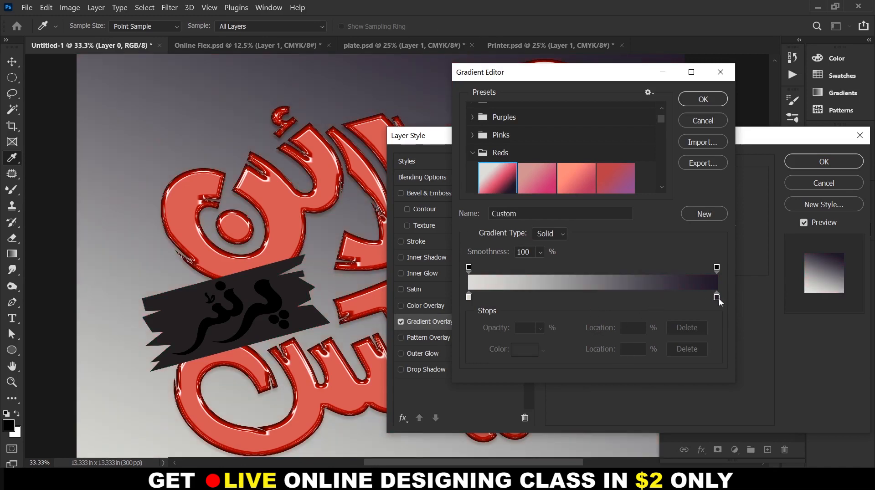
left_click(713, 101)
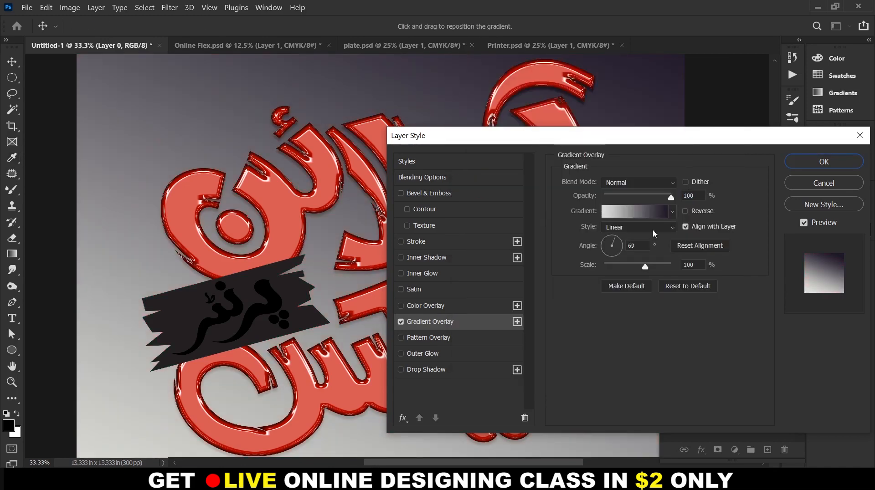
left_click(628, 227)
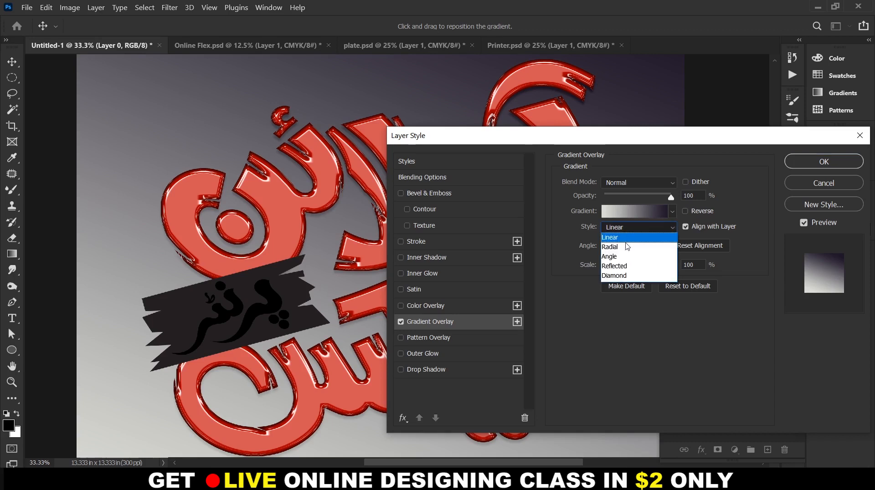
left_click(623, 246)
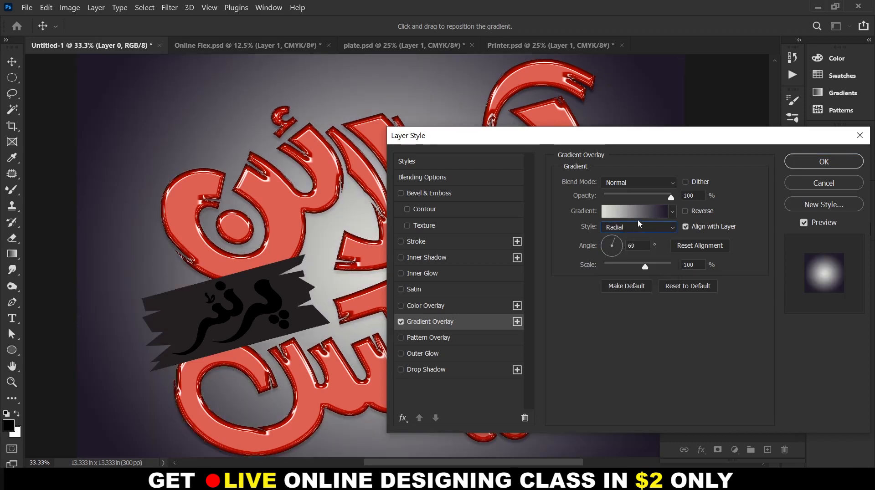
- Recolour the gradient's dark end stop to black (#000000) and move it to the 79% location
left_click(635, 213)
double_click(717, 297)
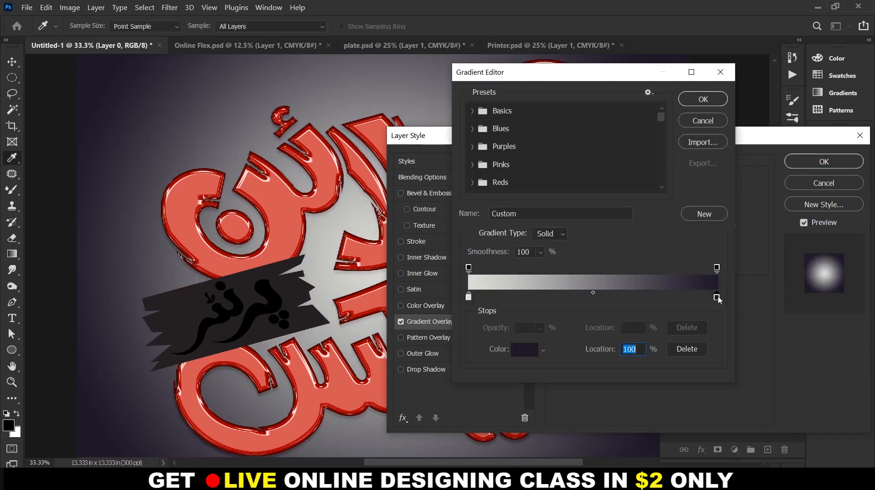
left_click(173, 206)
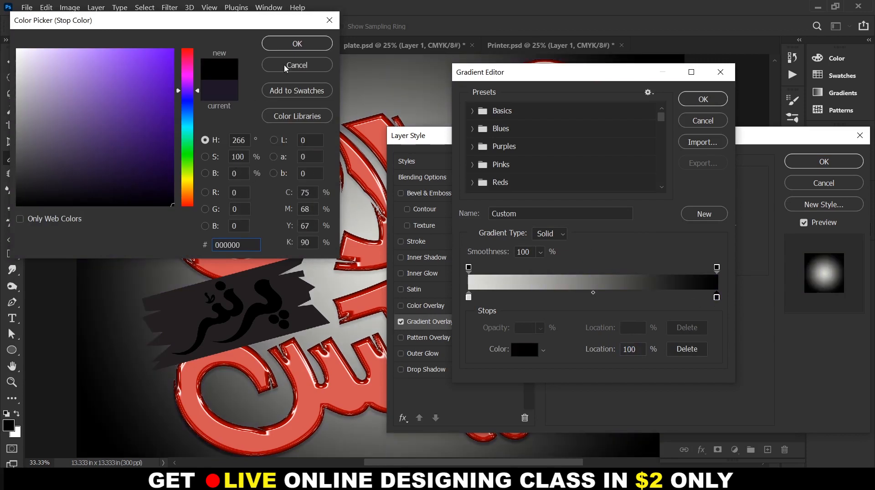
left_click(297, 43)
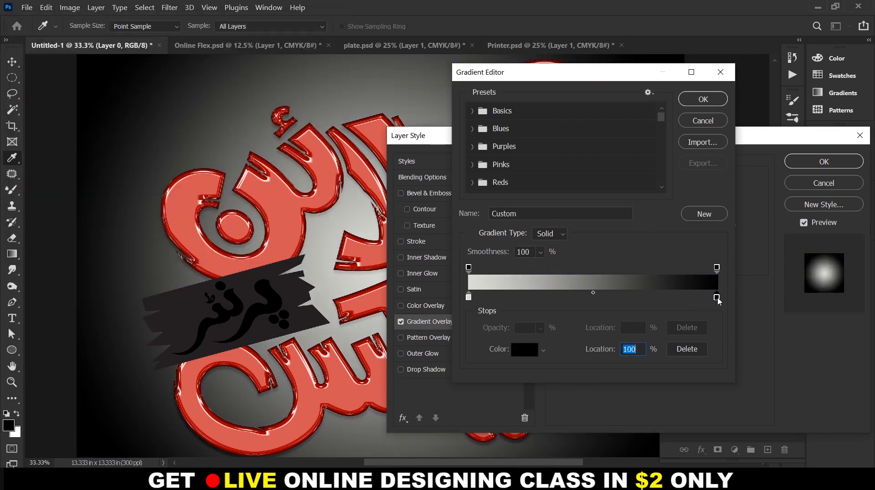
left_click_drag(716, 297, 663, 299)
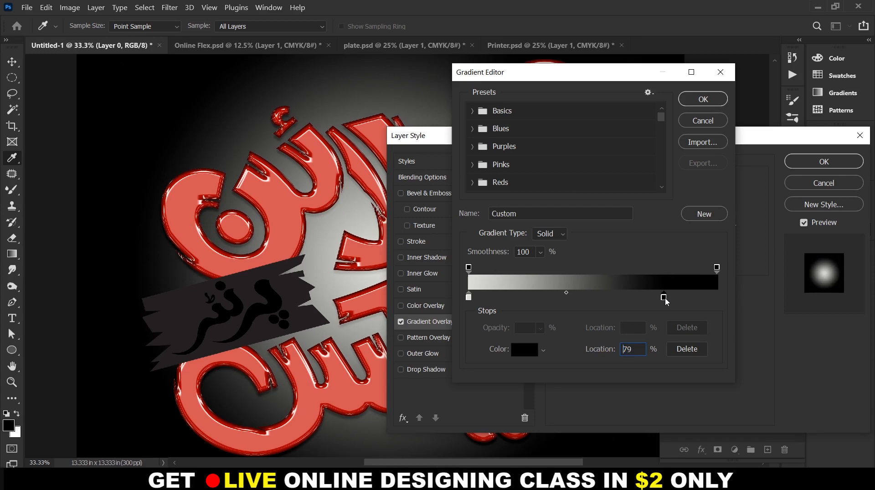
- Recolour the gradient's light start stop to a neutral mid grey and apply the Gradient Overlay to the background layer
double_click(469, 297)
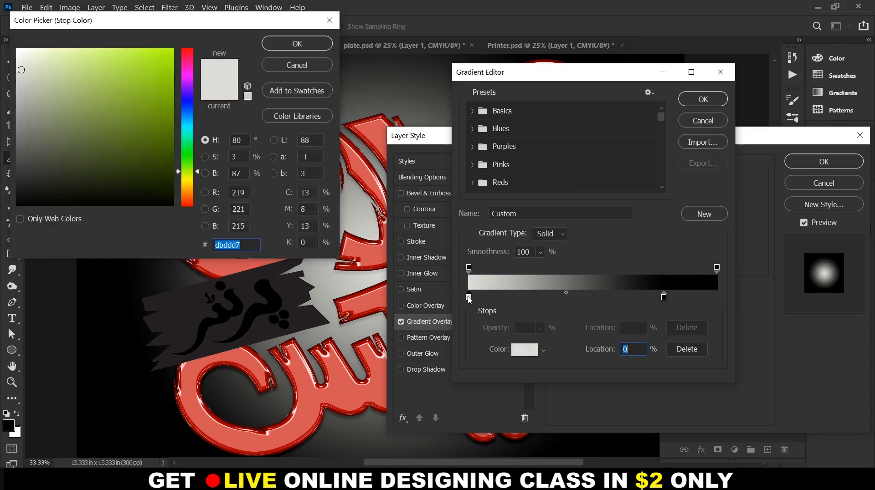
mouse_move(158, 195)
left_mouse_down()
mouse_move(13, 182)
mouse_move(18, 123)
left_mouse_up()
left_click(298, 43)
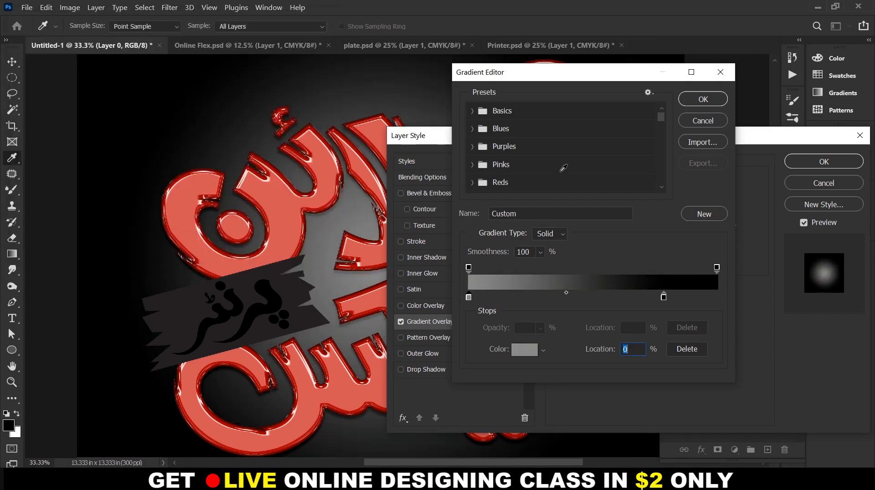
left_click(703, 100)
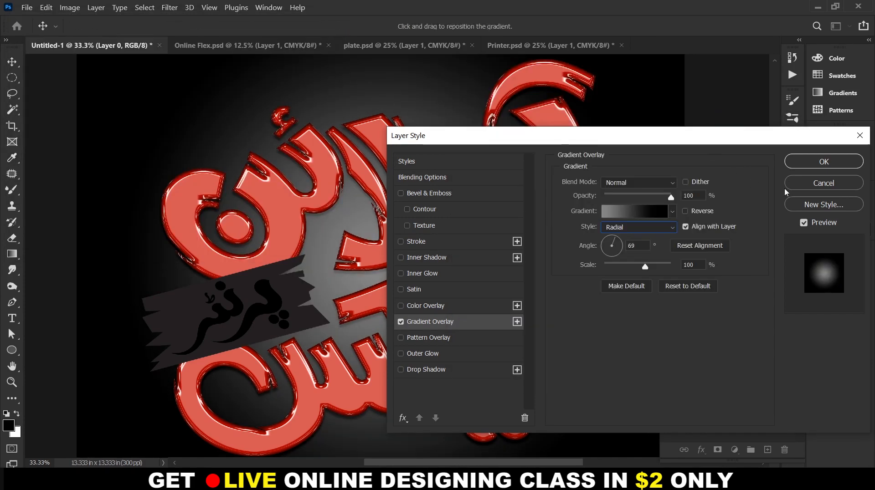
left_click(819, 163)
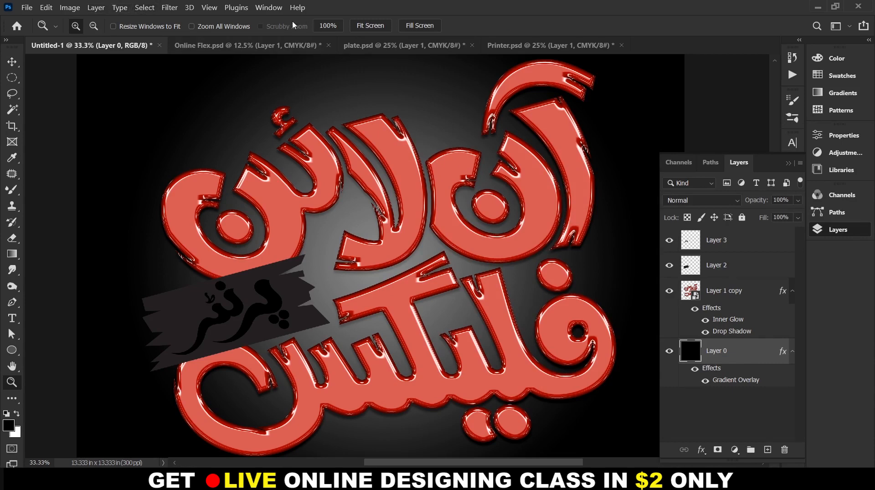
- Open the Filter Gallery on the background layer, choose the Distort group's Glass filter and set Distortion to 20
left_click(175, 11)
left_click(210, 75)
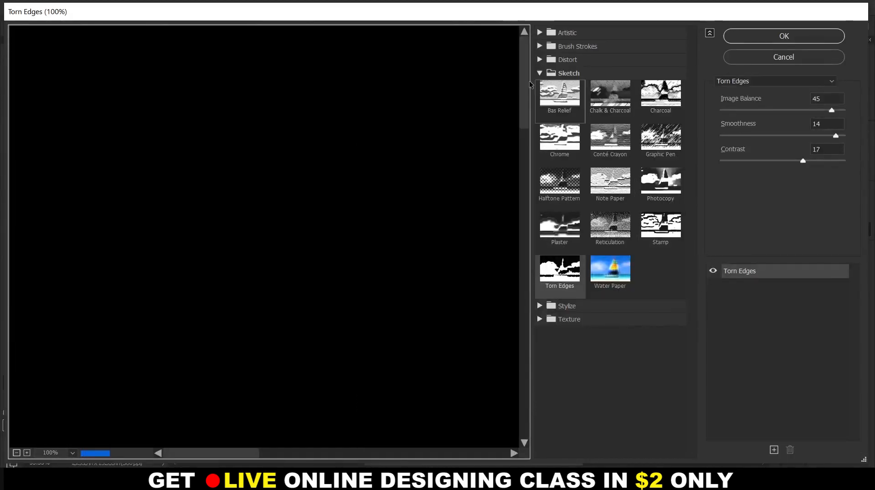
left_click(540, 73)
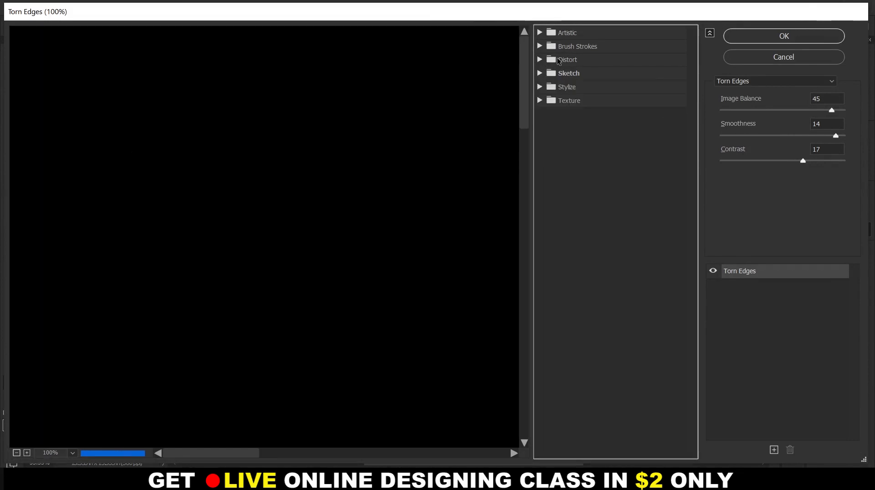
left_click(560, 60)
left_click(612, 87)
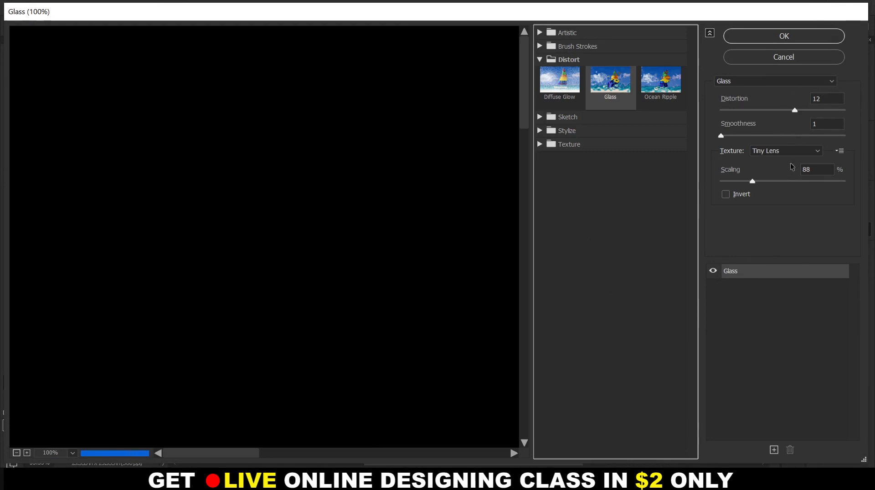
left_click(829, 100)
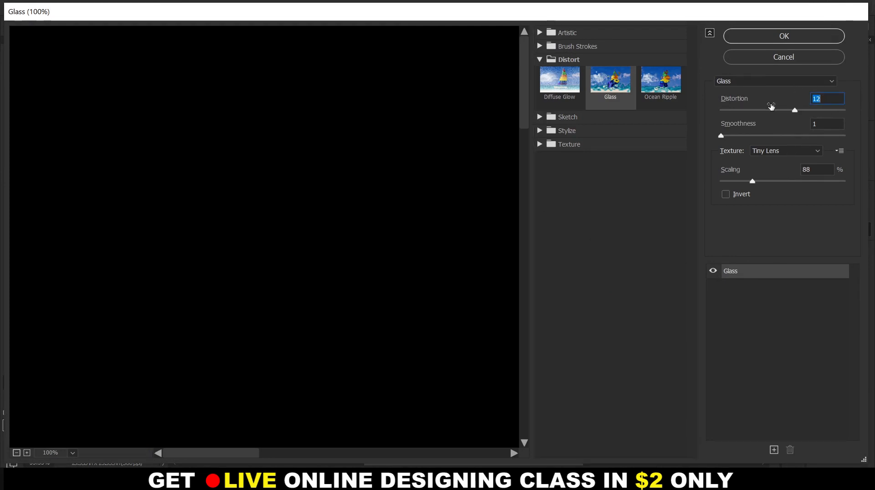
type("20")
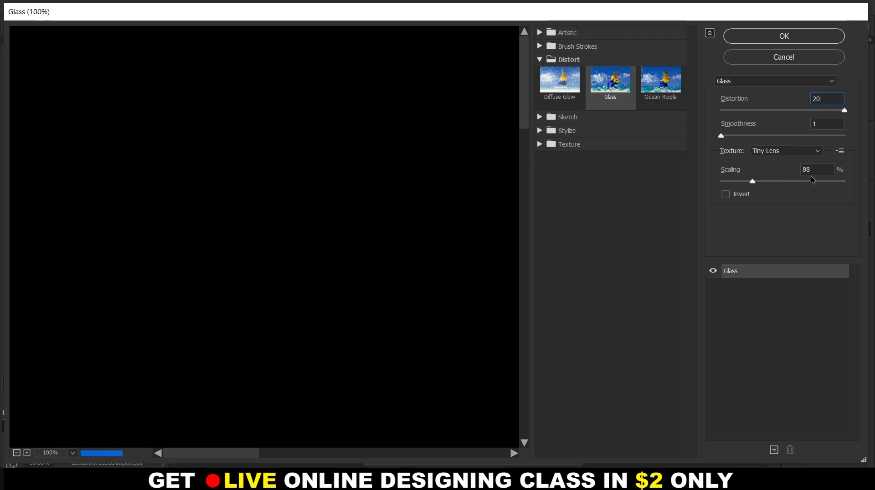
- Set the Glass filter's Scaling to 123% with the Tiny Lens texture, checking the preview at 66%, and apply it
left_click(72, 453)
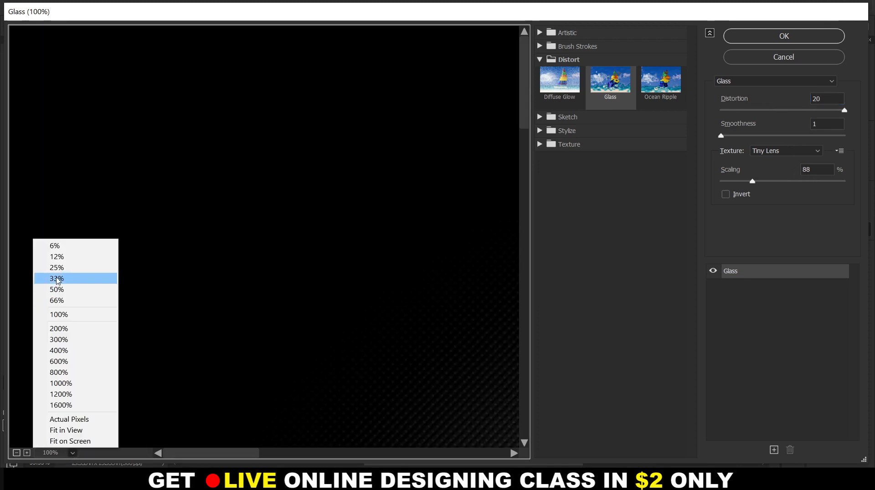
left_click(64, 300)
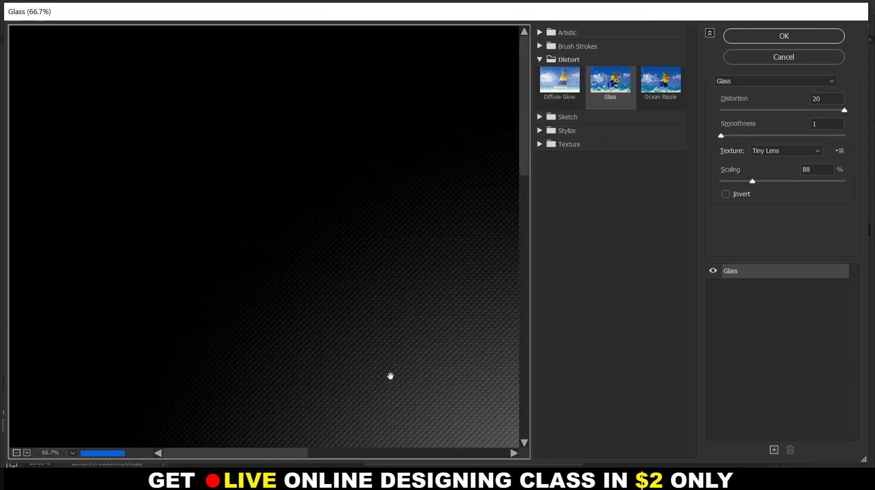
left_click_drag(362, 318, 216, 193)
left_click_drag(349, 292, 342, 291)
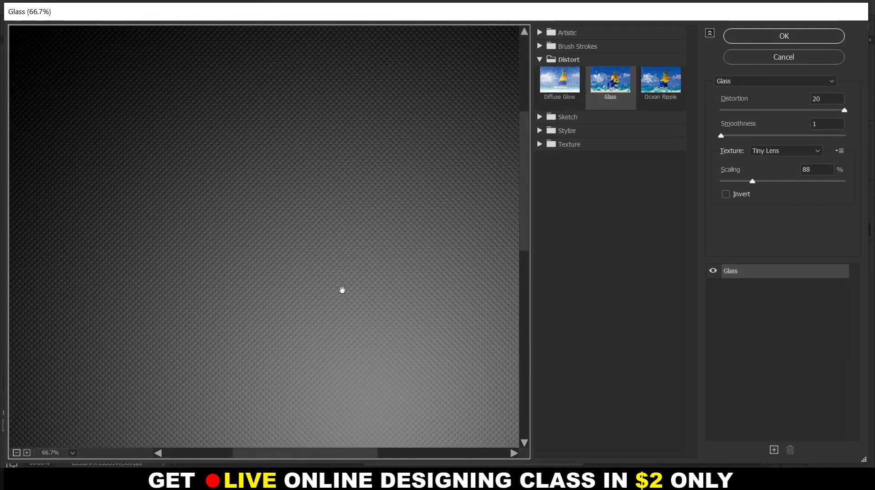
left_click(781, 182)
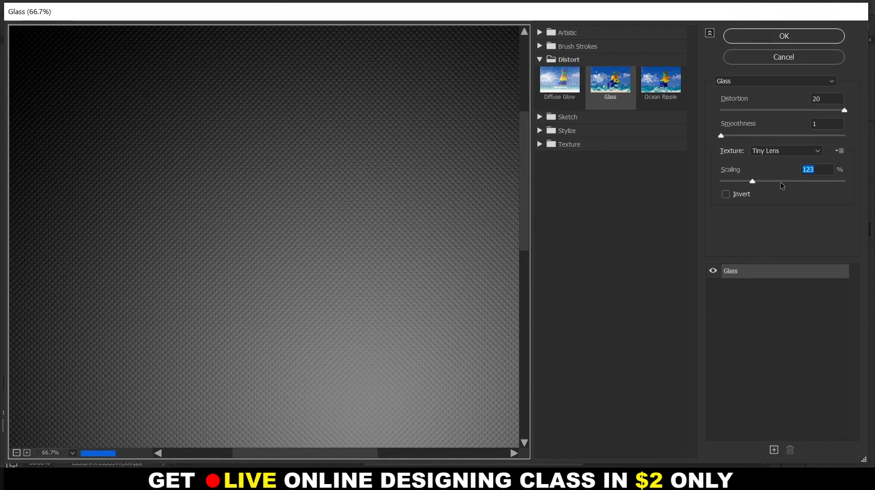
left_click(785, 40)
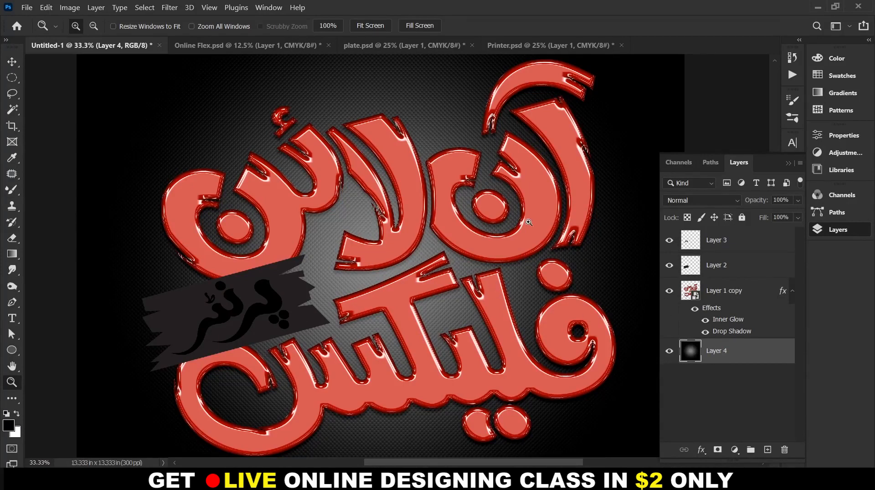
- Add a Hue/Saturation adjustment layer above the lettering layer and shift its Hue to -83 for purple lettering
right_click(405, 181)
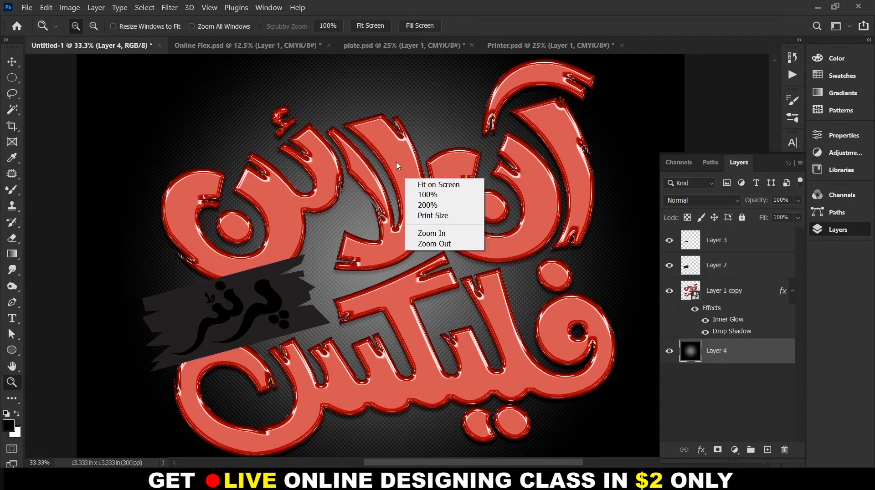
left_click(397, 163)
left_click(774, 298)
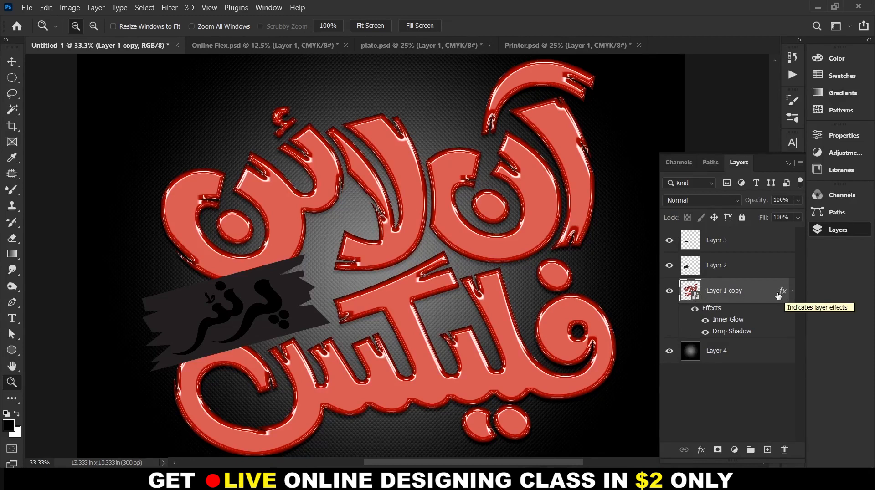
left_click(735, 450)
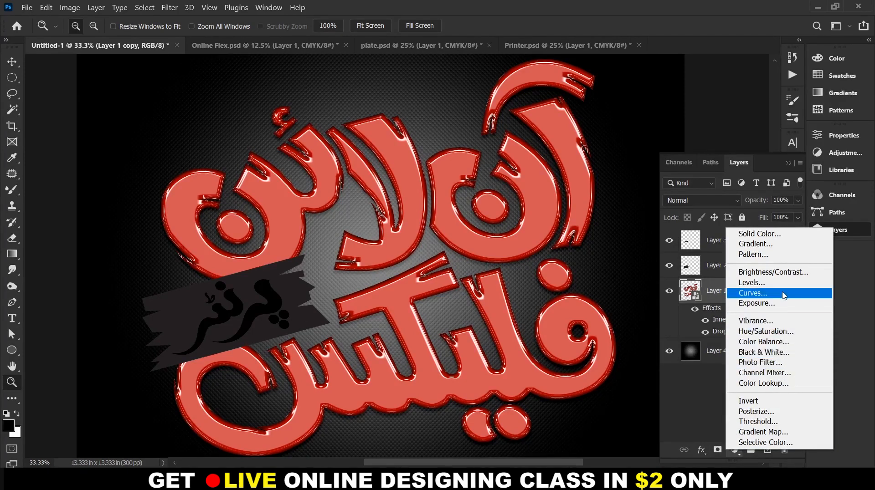
left_click(777, 332)
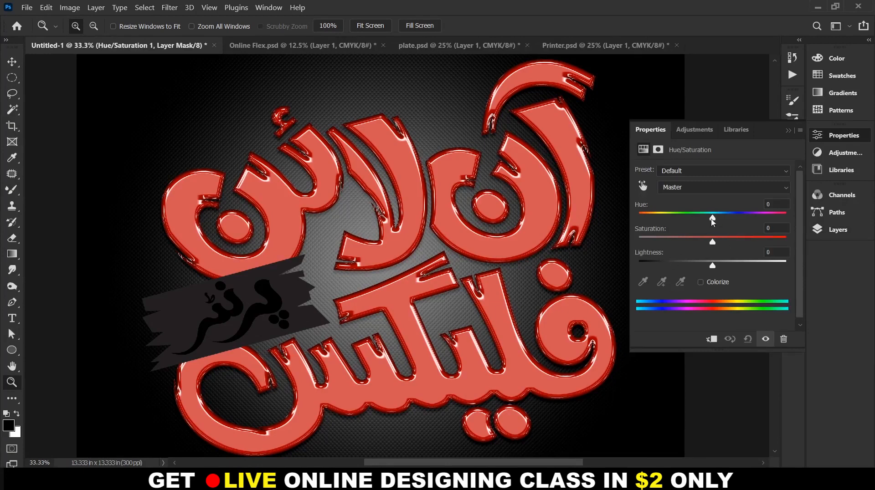
left_click_drag(714, 222, 667, 220)
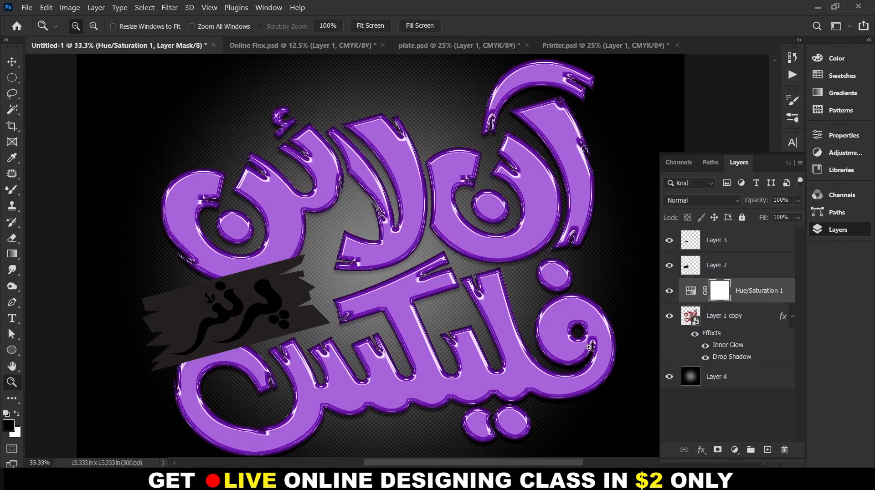
- Inspect the lettering at 100% and open the contents of its Layer 1 copy smart object
right_click(480, 195)
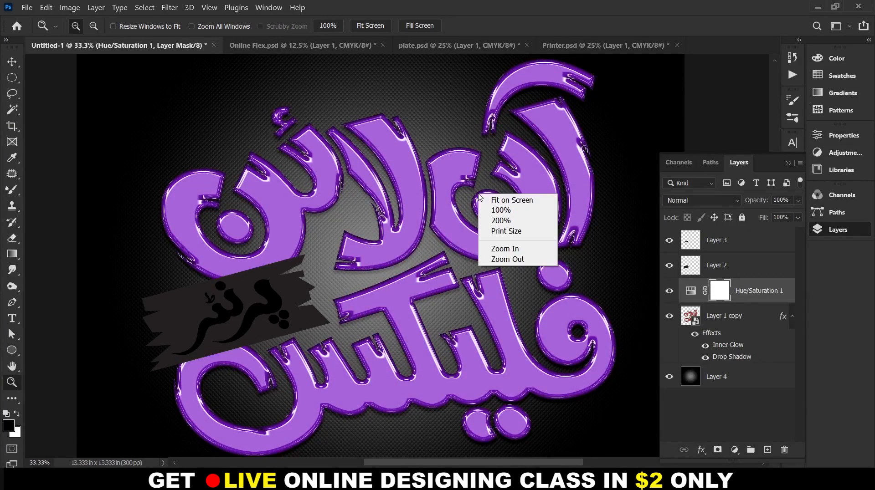
left_click(503, 211)
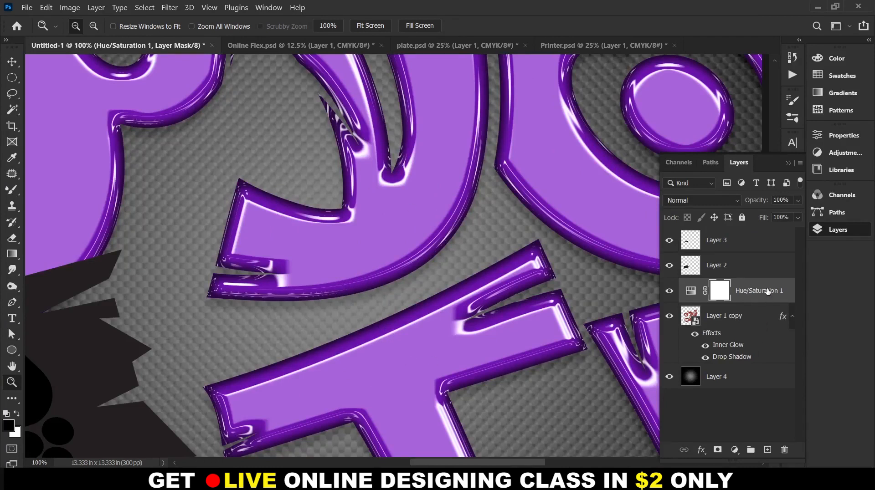
left_click(692, 322)
double_click(692, 318)
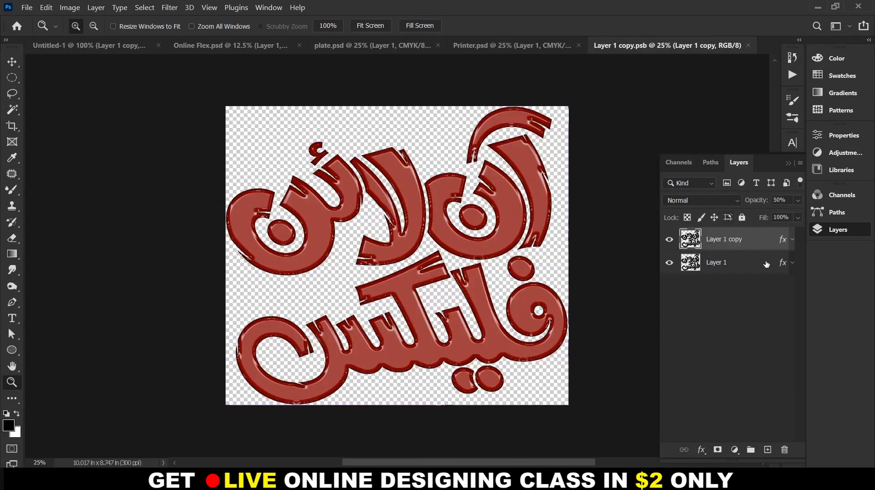
- Increase the Bevel & Emboss size on the smart object's upper lettering layer to about 57 px and apply the style
left_click(757, 266)
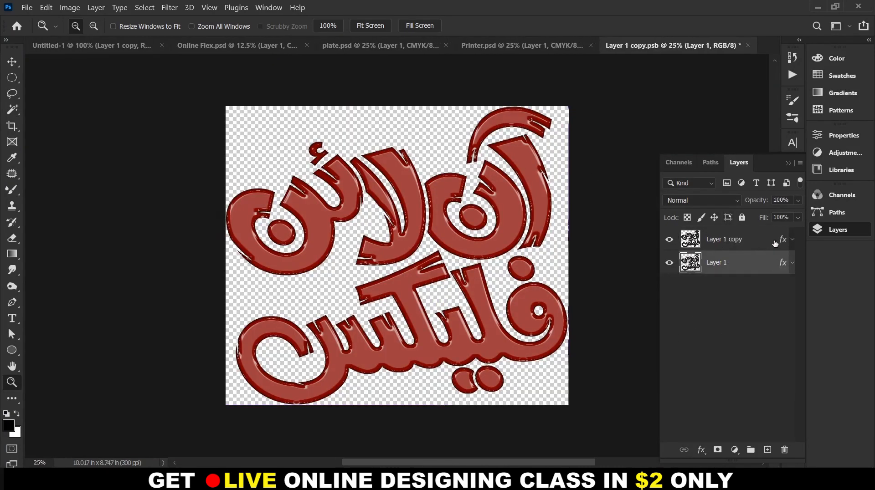
double_click(782, 242)
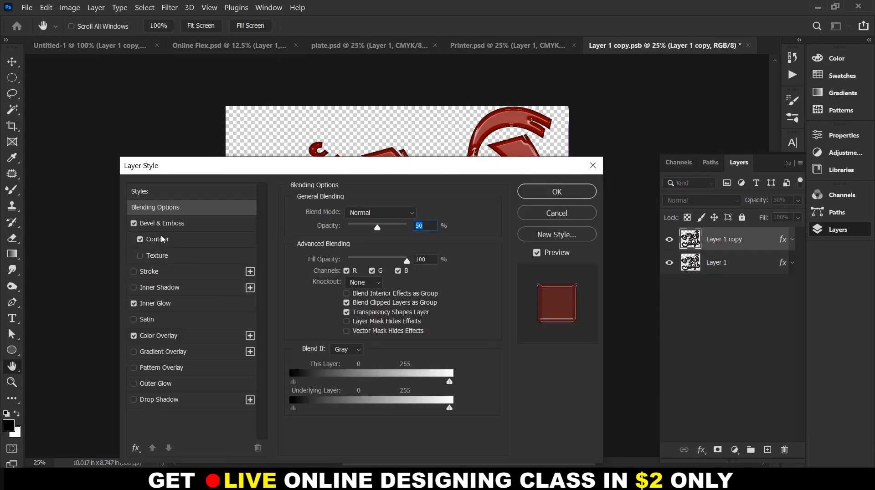
left_click(165, 225)
left_click_drag(283, 169, 328, 274)
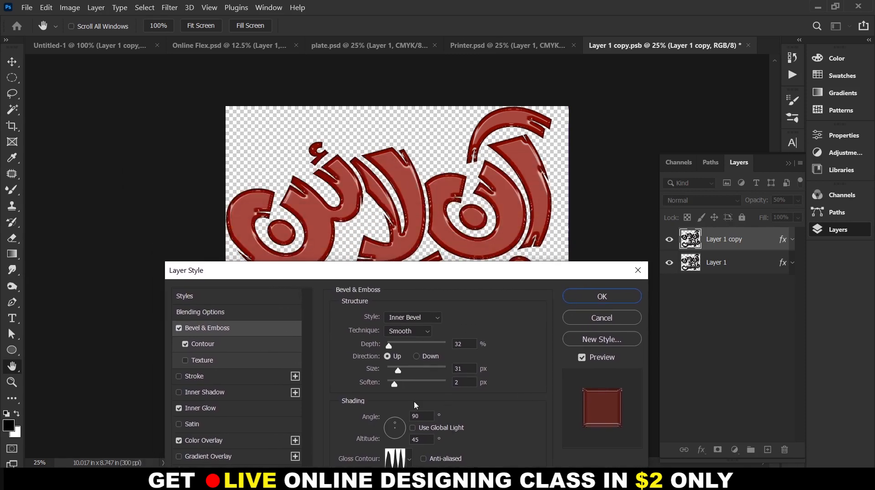
left_click_drag(400, 372, 404, 373)
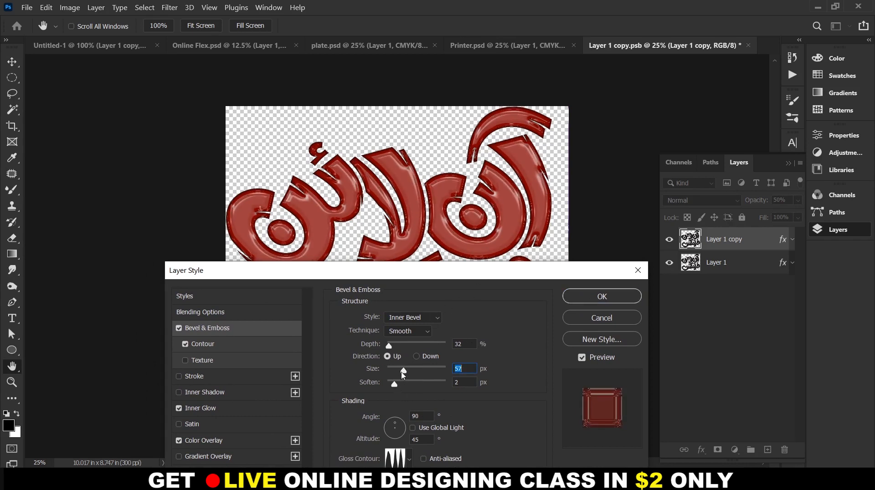
left_click_drag(405, 372, 406, 373)
left_click(612, 302)
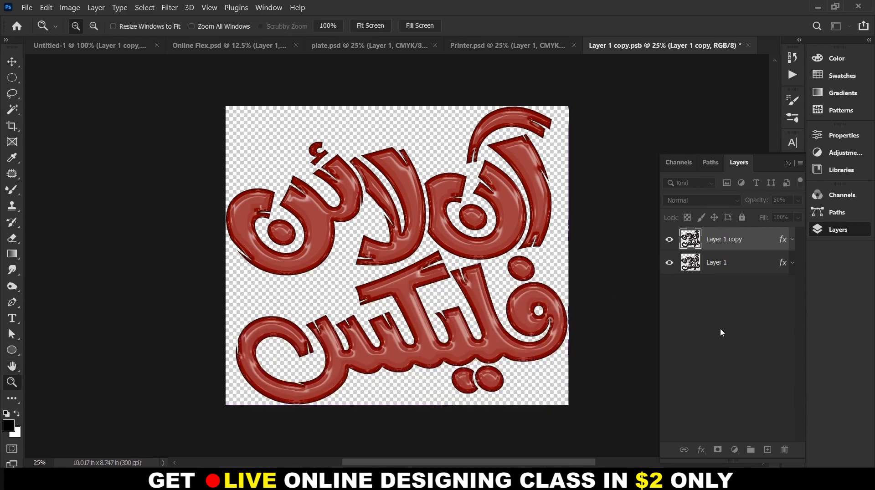
- Save and close the smart object, and check the updated lettering in the main document
left_click(748, 45)
left_click(412, 195)
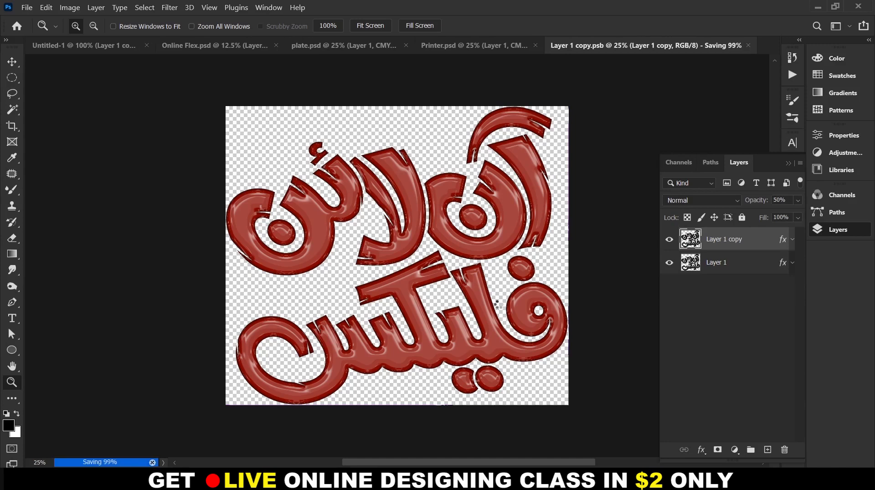
key("ctrl+w")
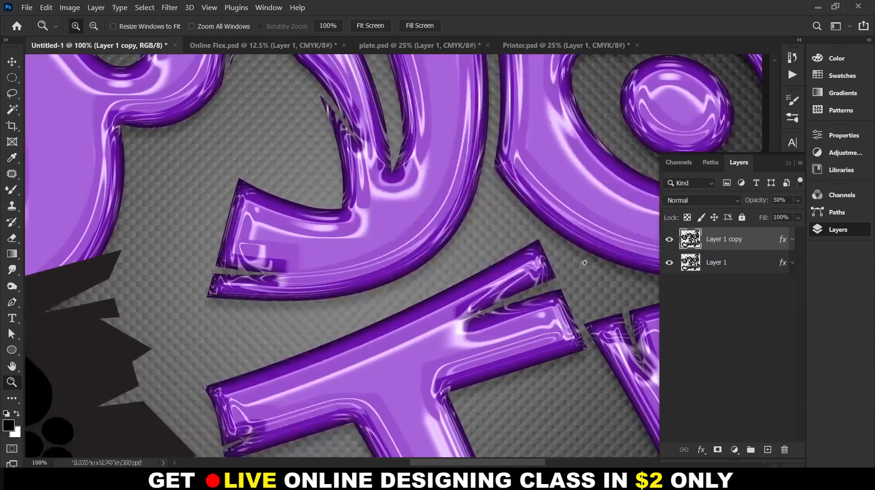
scroll(390, 317, "down", 5)
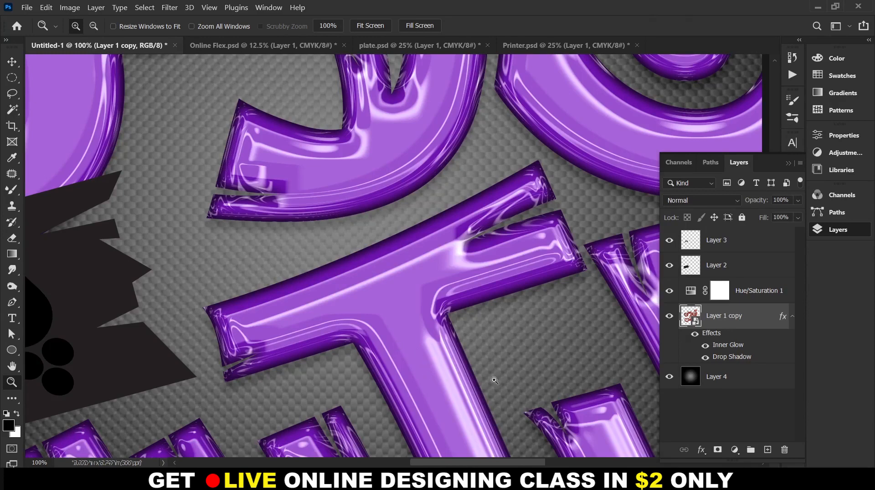
right_click(474, 313)
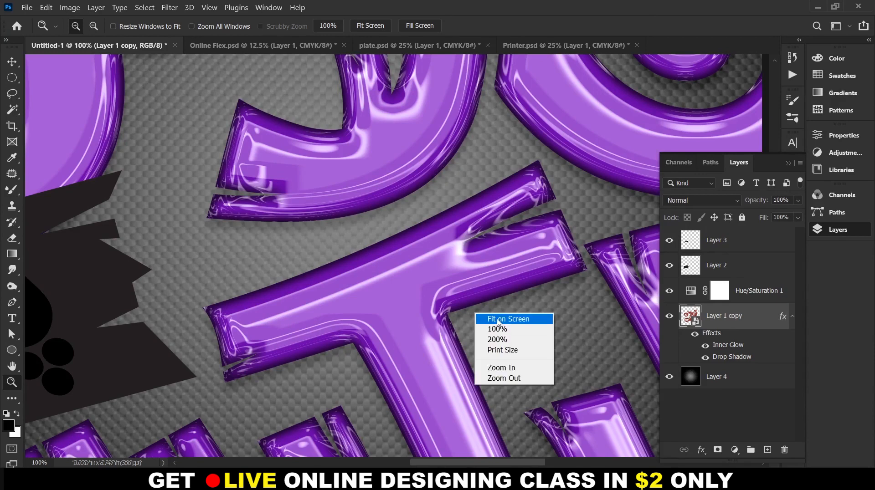
left_click(499, 328)
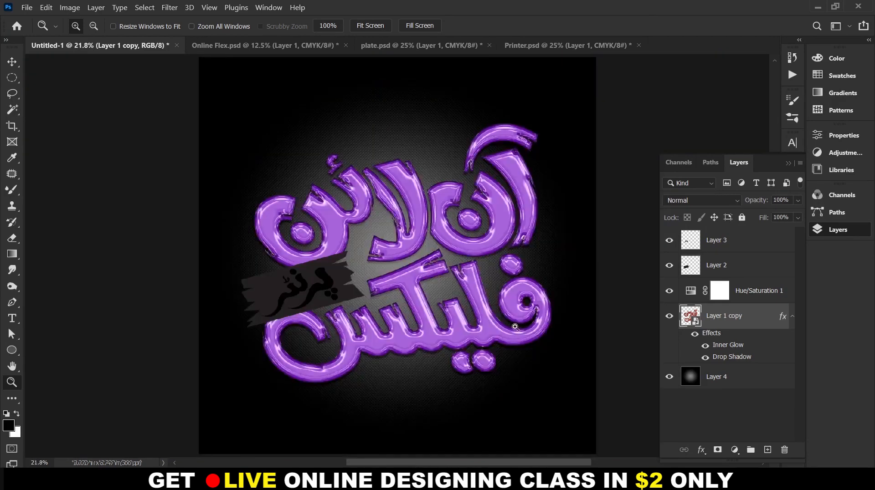
- Reopen the Hue/Saturation 1 adjustment and set its Hue to -108 for a bluer violet
left_click(720, 294)
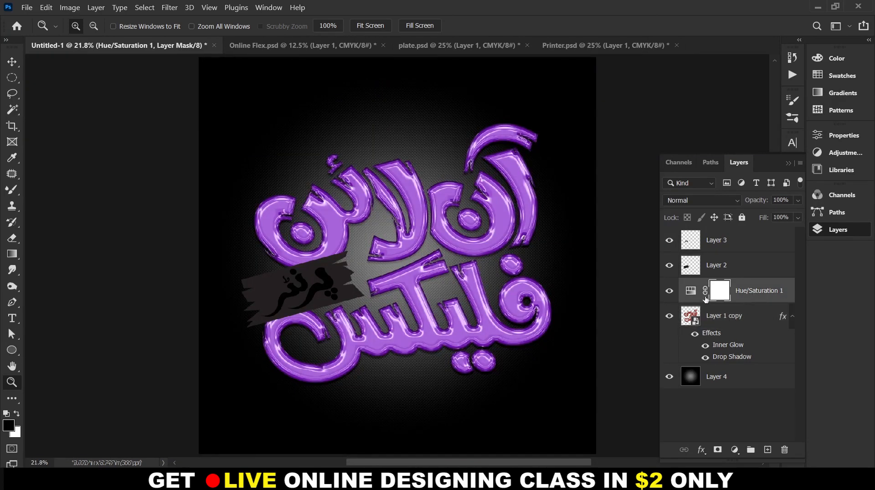
double_click(691, 291)
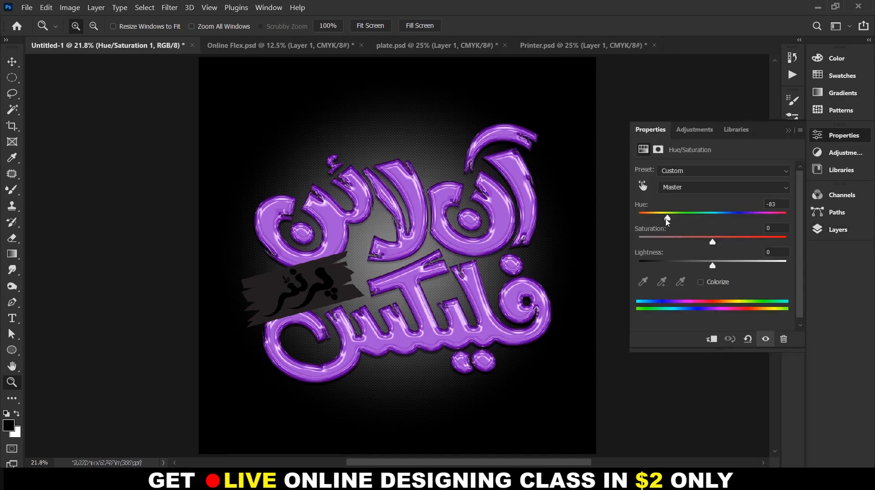
mouse_move(667, 221)
left_mouse_down()
mouse_move(741, 218)
mouse_move(660, 225)
left_mouse_up()
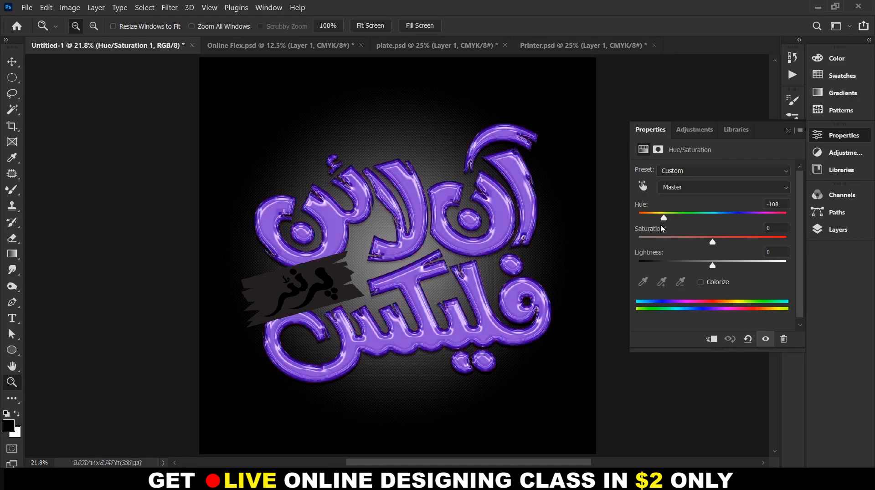
- Try a Saturation of +41 and a Lightness of +13 on the lettering's Hue/Saturation adjustment, and return both values to 0
left_click_drag(727, 241, 745, 240)
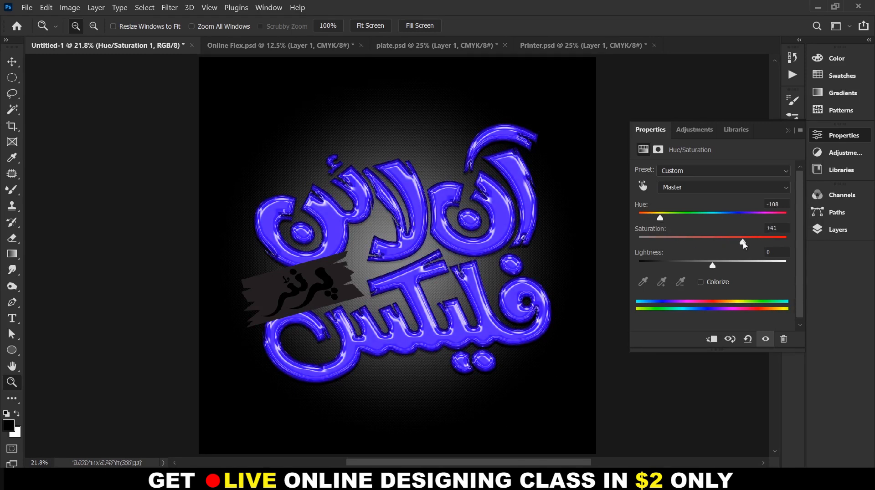
mouse_move(712, 266)
left_mouse_down()
mouse_move(687, 268)
mouse_move(734, 265)
mouse_move(723, 266)
left_mouse_up()
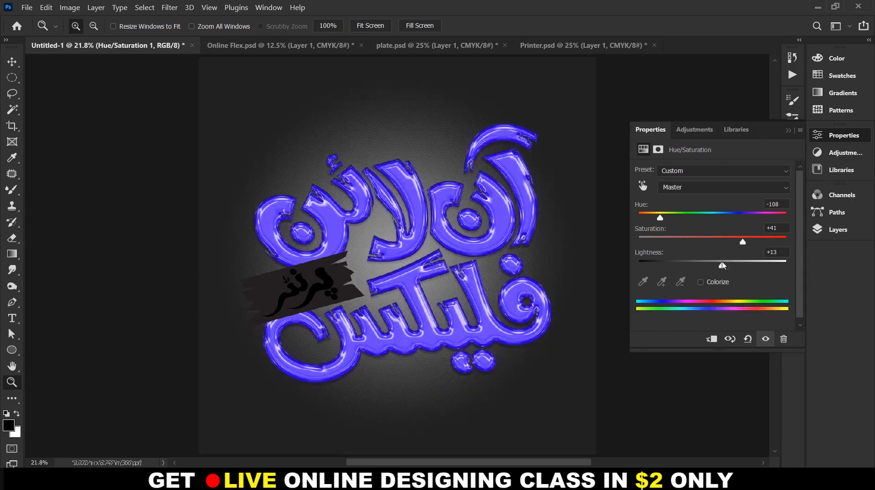
left_click(776, 253)
type("0")
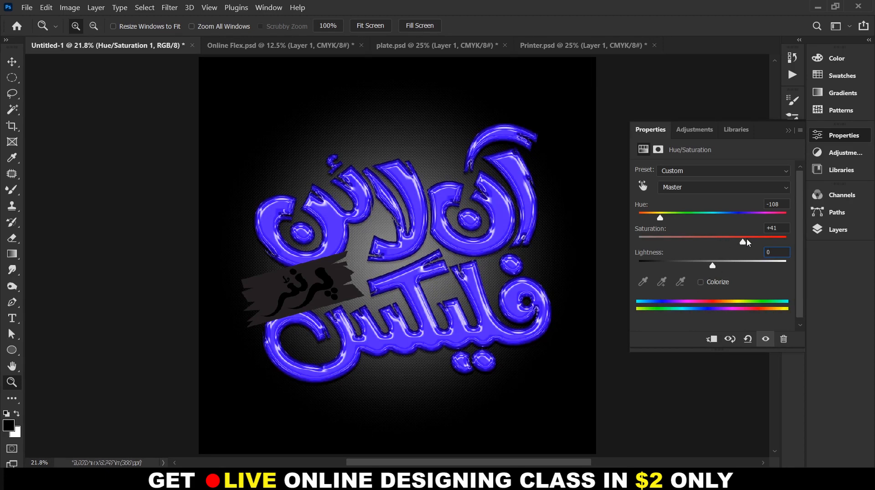
left_click_drag(743, 242, 714, 243)
left_click(785, 228)
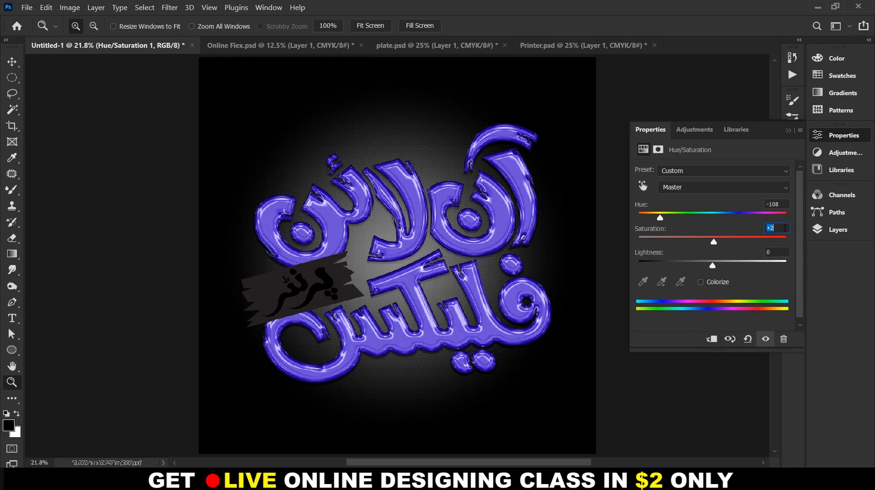
type("0")
- Set the Hue of the Hue/Saturation adjustment to -42 for pink lettering and collapse its settings
left_click_drag(660, 219, 681, 219)
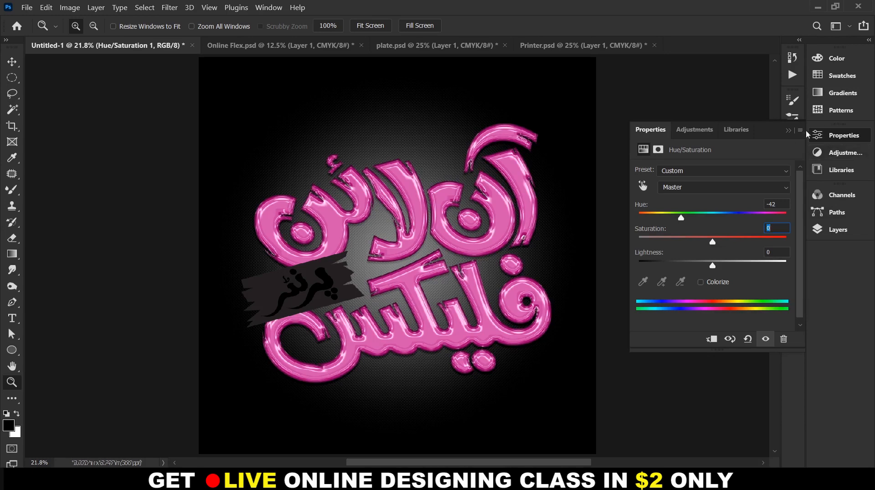
left_click(791, 130)
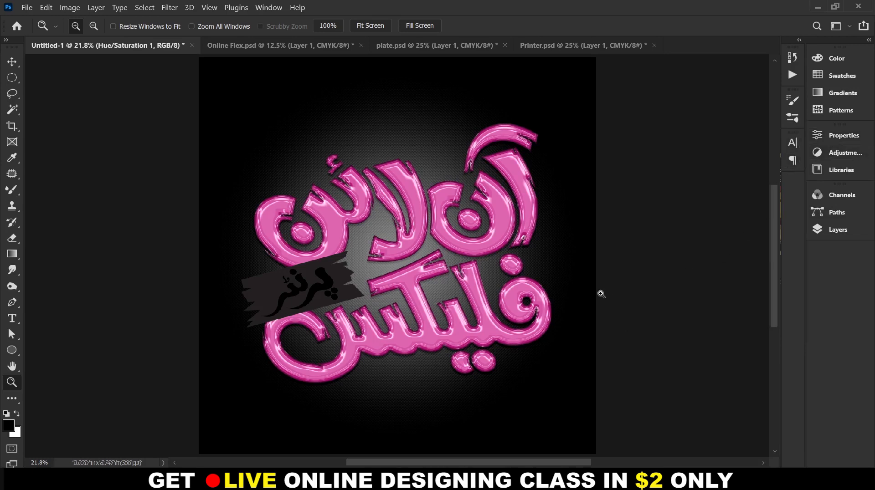